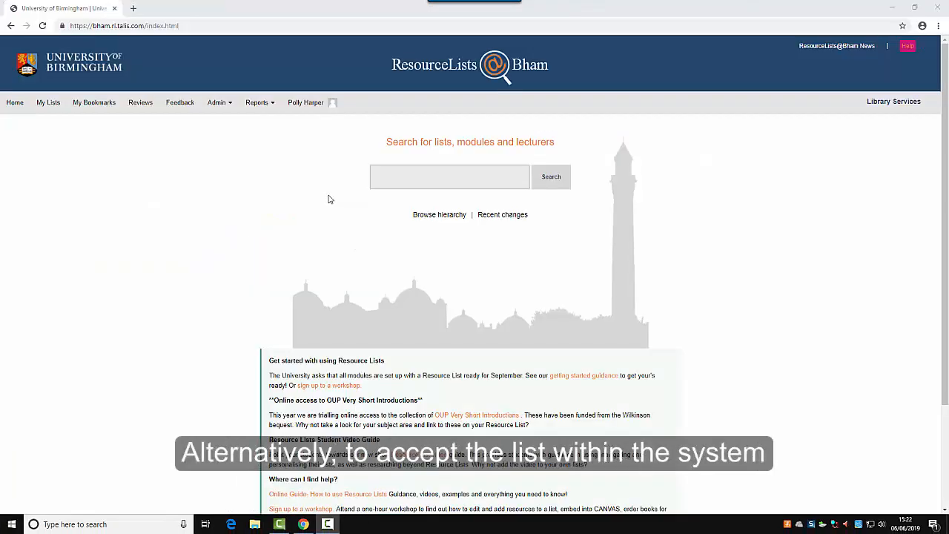
# From My invites, accept the List publisher role for The Module of all Modules (123456) and open the empty list.
pyautogui.click(313, 108)
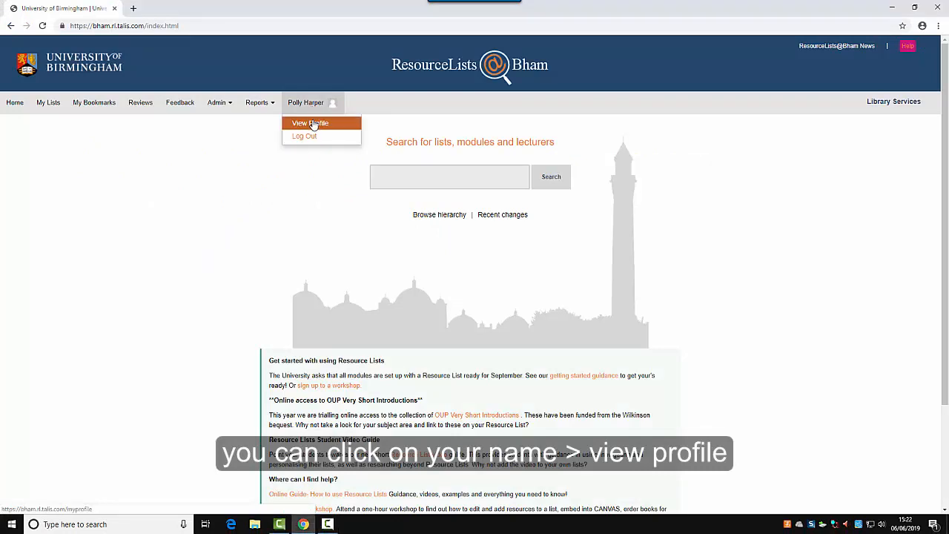
pyautogui.click(313, 123)
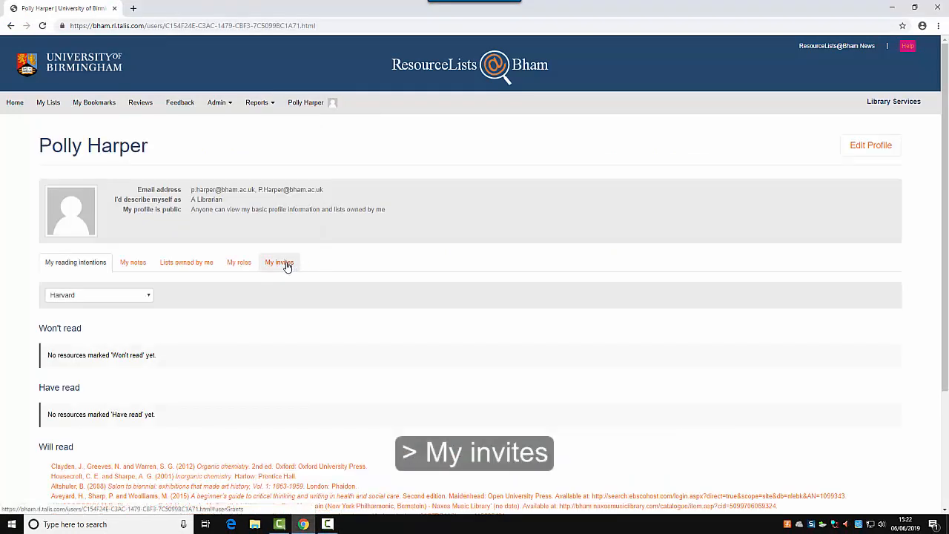
pyautogui.click(287, 266)
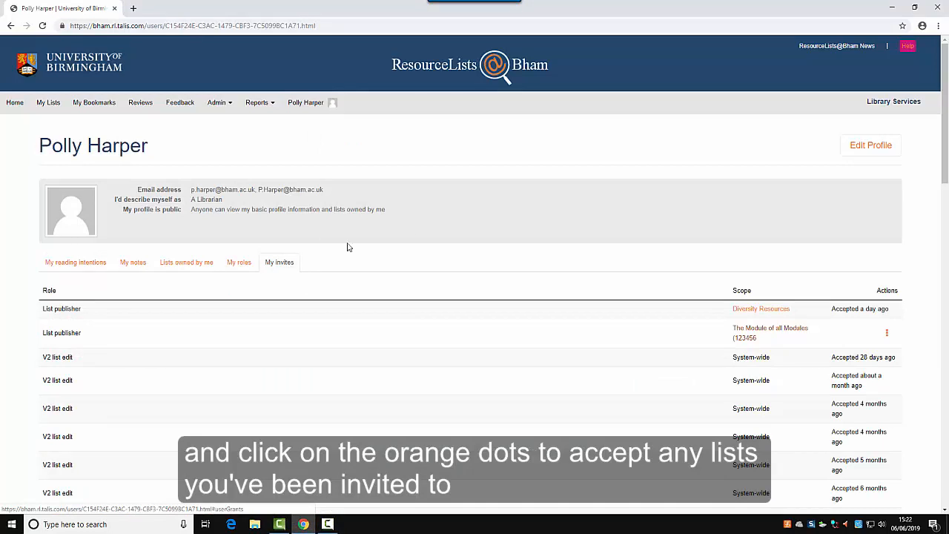
pyautogui.click(886, 334)
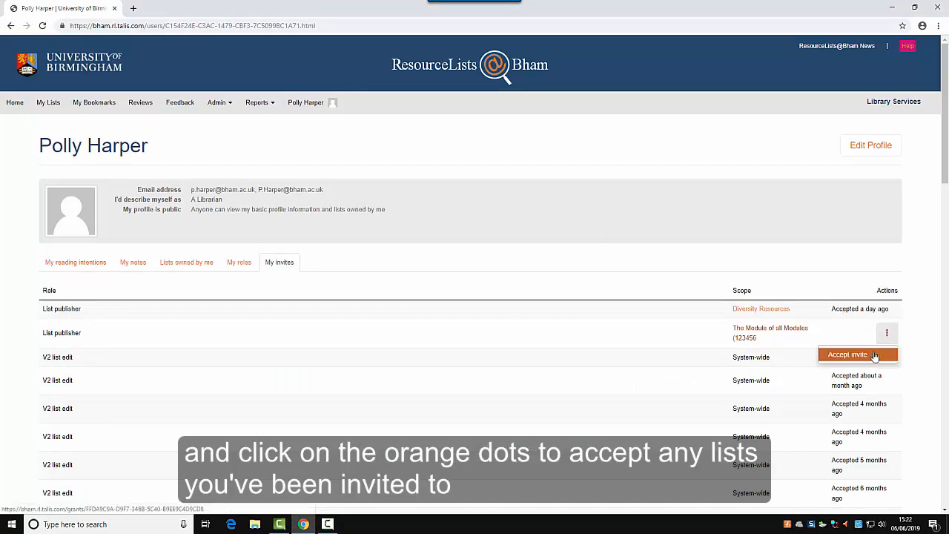
pyautogui.click(874, 355)
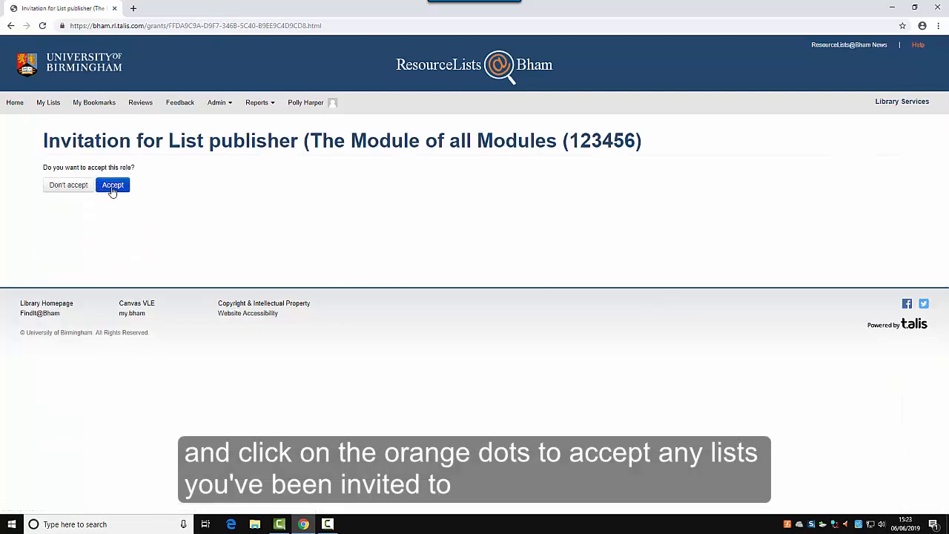
pyautogui.click(112, 187)
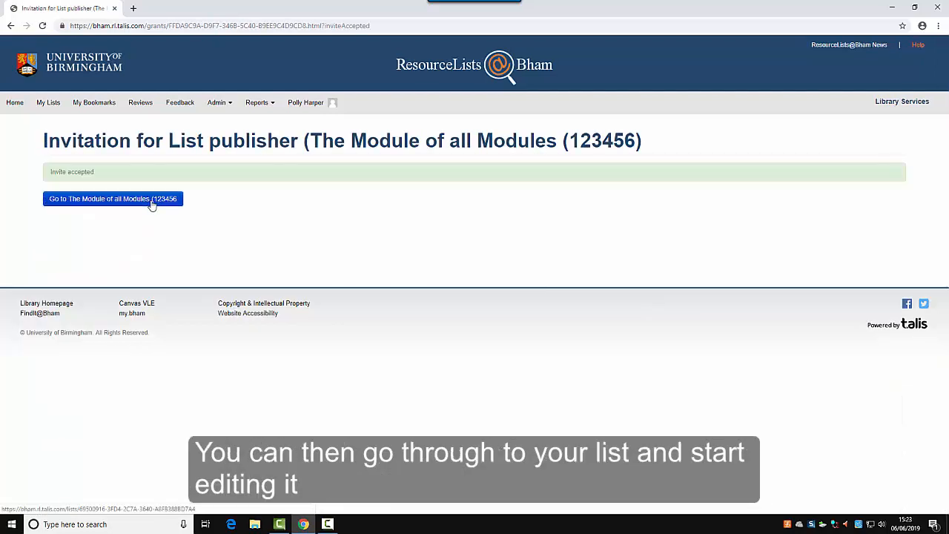
pyautogui.click(151, 202)
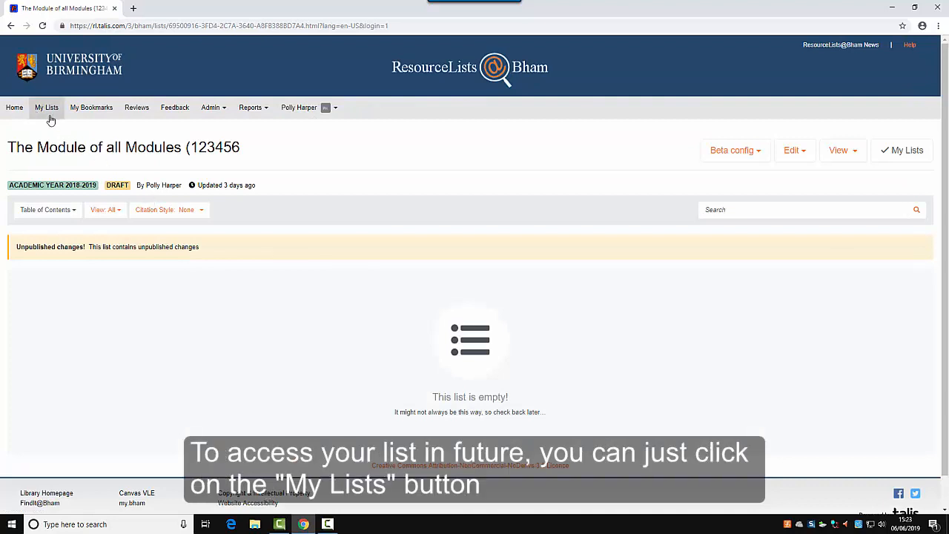
# Open The Module of all Modules from My Lists and check its Edit dropdown options.
pyautogui.click(47, 111)
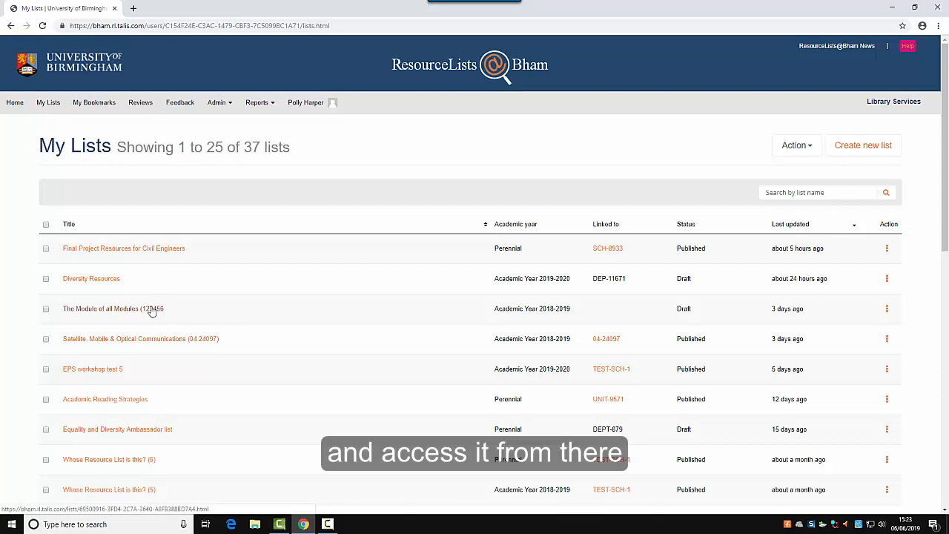
pyautogui.click(152, 310)
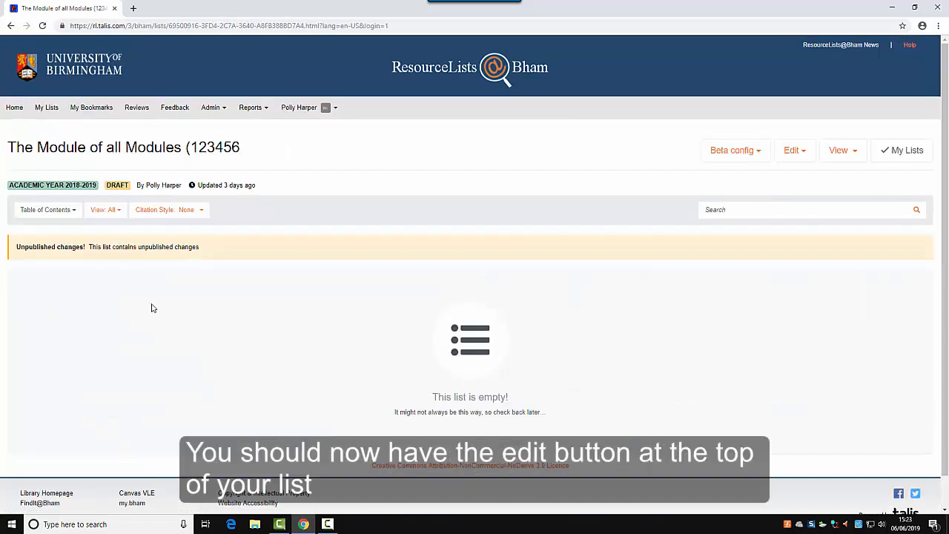
pyautogui.click(791, 151)
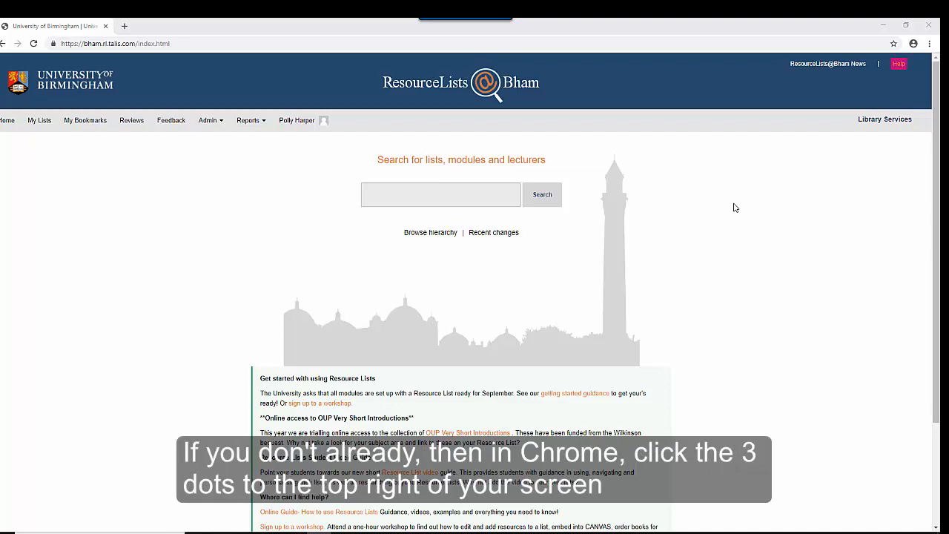
# Turn on Chrome's bookmarks bar through Bookmarks > Show bookmarks bar.
pyautogui.click(929, 45)
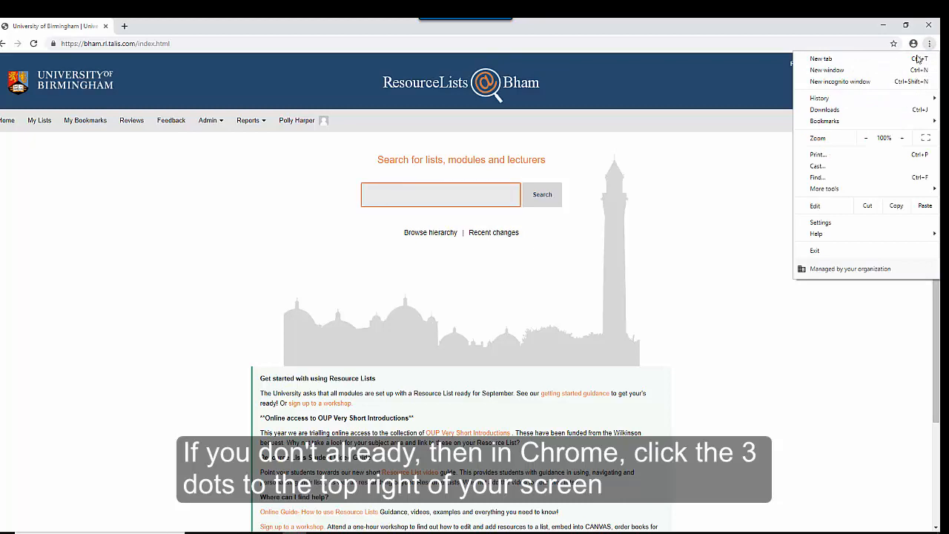
pyautogui.moveTo(845, 122)
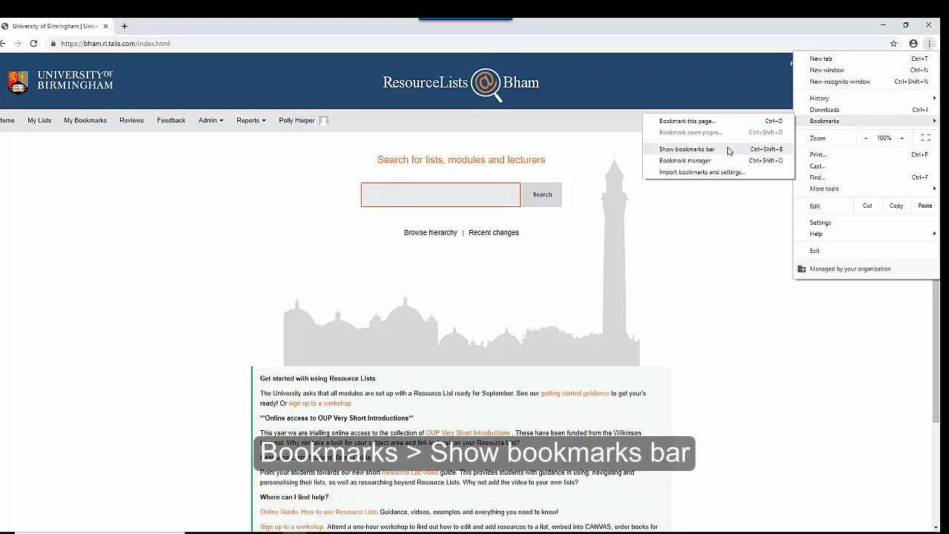
pyautogui.click(687, 149)
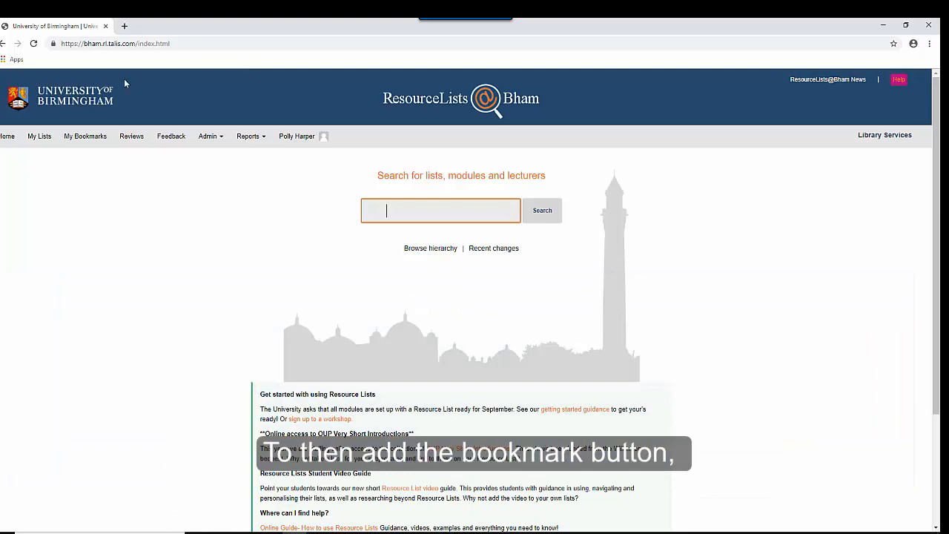
# Install the Add to My Bookmarks button from My Bookmarks by dragging it onto the bookmarks bar.
pyautogui.click(72, 140)
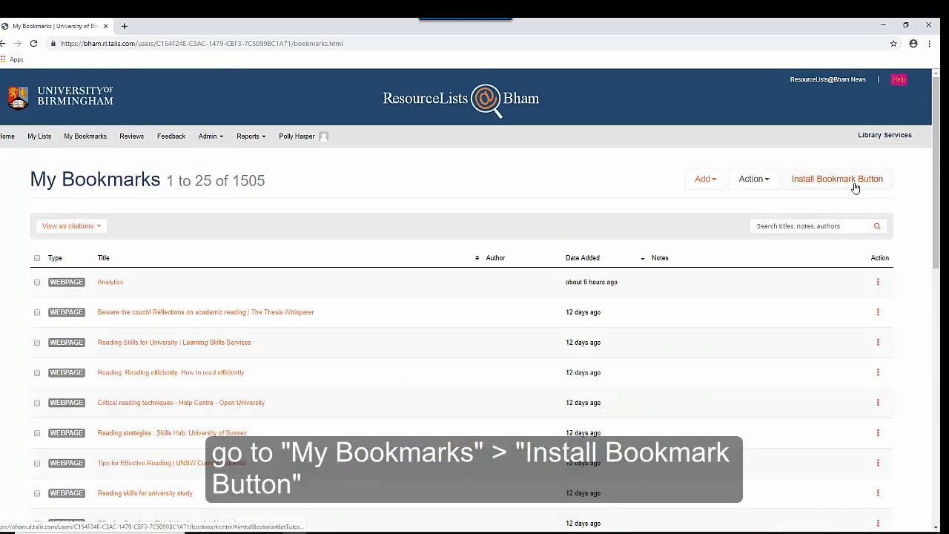
pyautogui.click(855, 187)
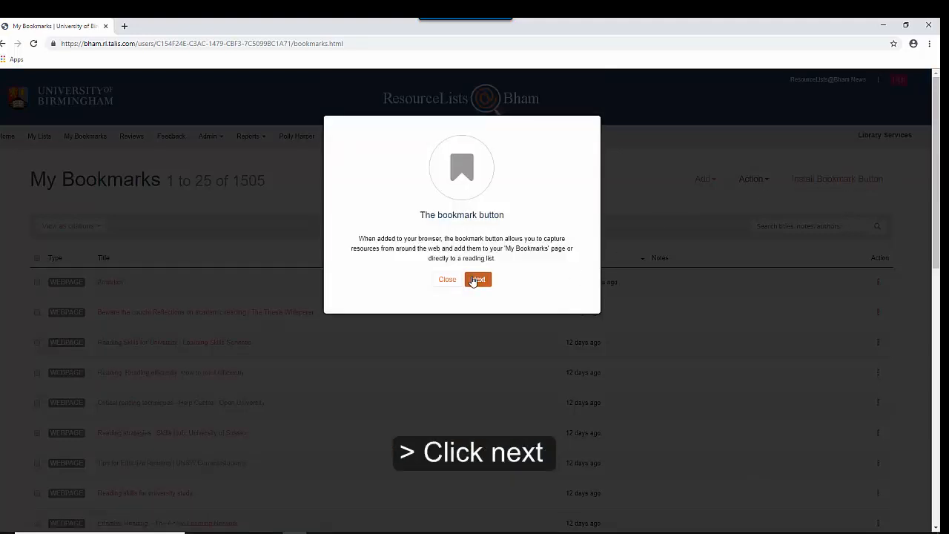
pyautogui.click(477, 280)
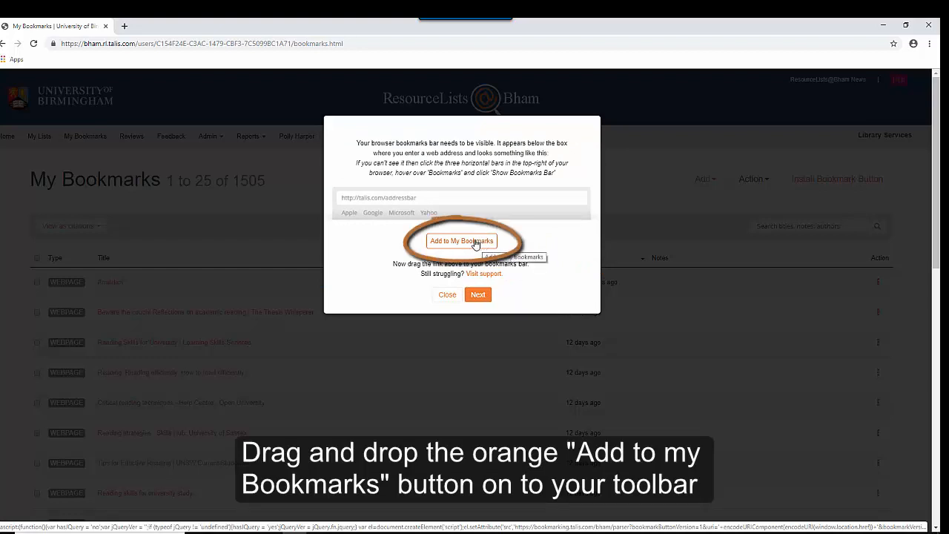
pyautogui.moveTo(470, 243)
pyautogui.mouseDown()
pyautogui.moveTo(392, 116)
pyautogui.moveTo(379, 67)
pyautogui.mouseUp()
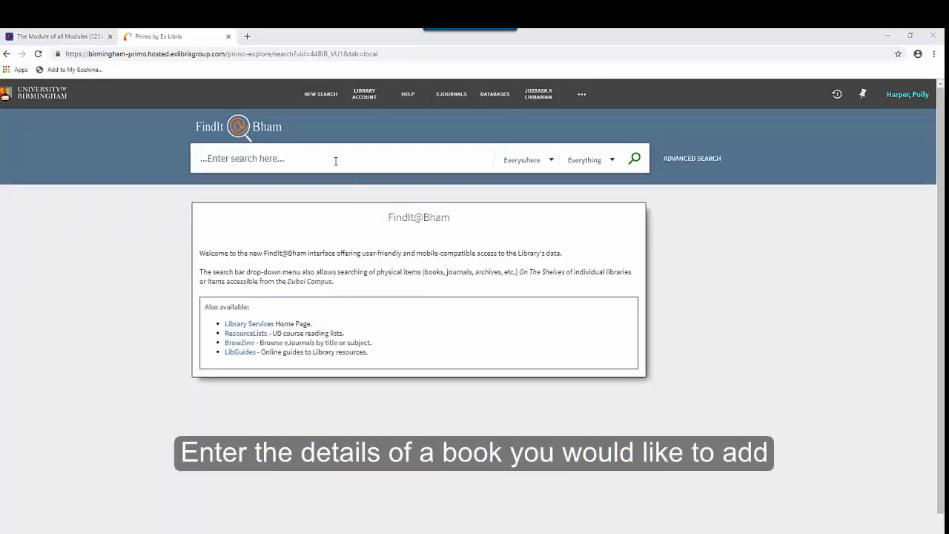
# Search the Library Catalogue for 'kotler marketing management' and bookmark the 2016 Marketing management record.
pyautogui.click(348, 150)
pyautogui.write('kotler m')
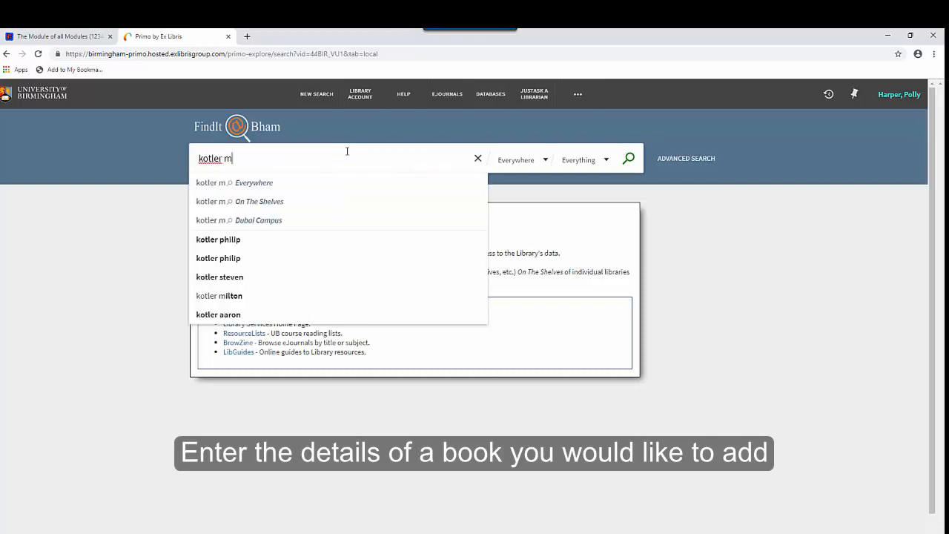
pyautogui.write('arketing management')
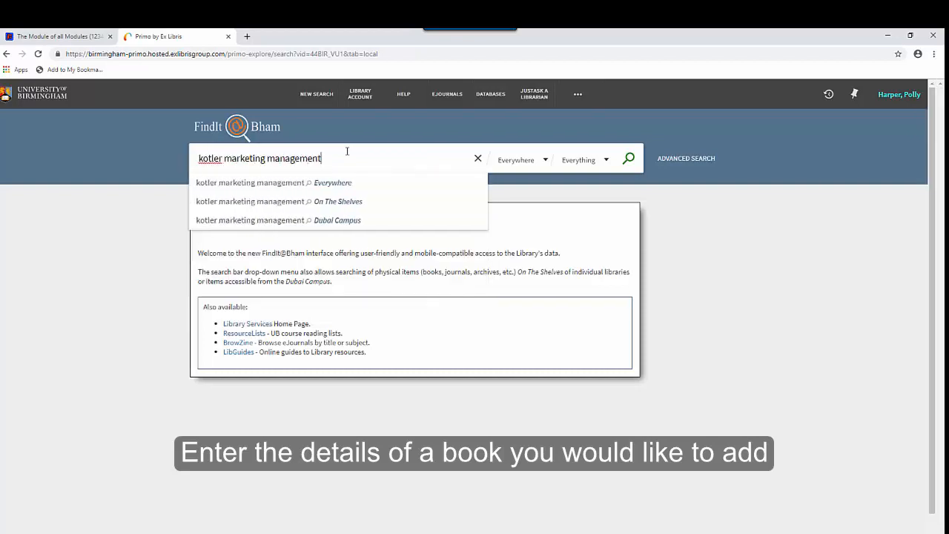
pyautogui.click(591, 162)
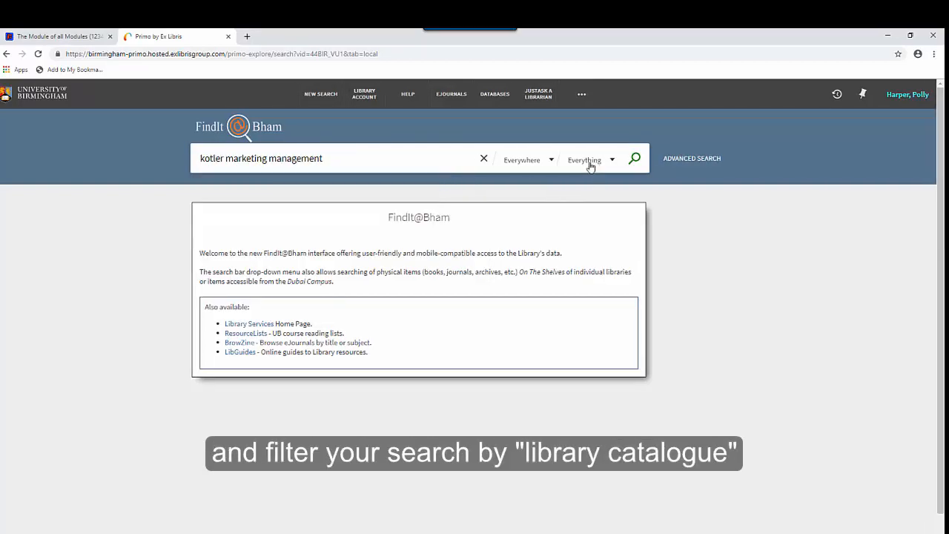
pyautogui.click(604, 183)
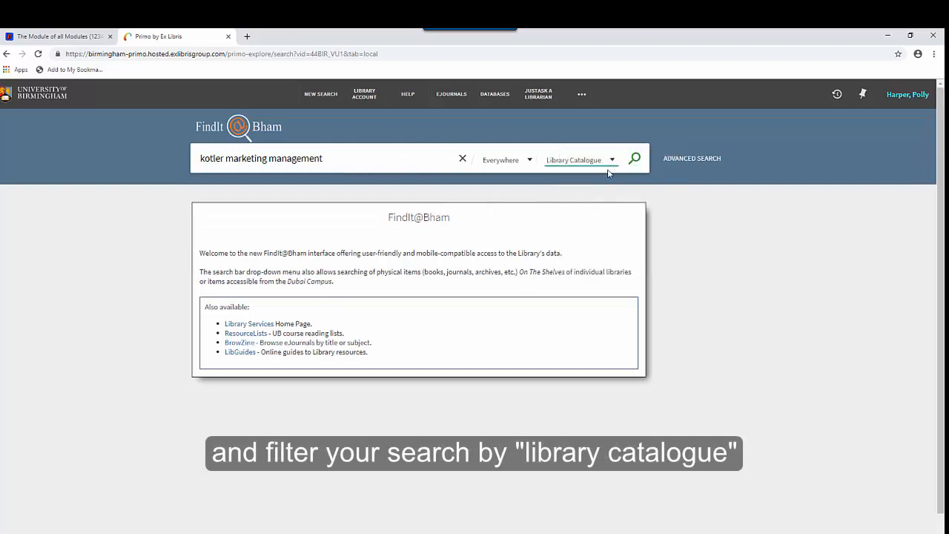
pyautogui.click(635, 160)
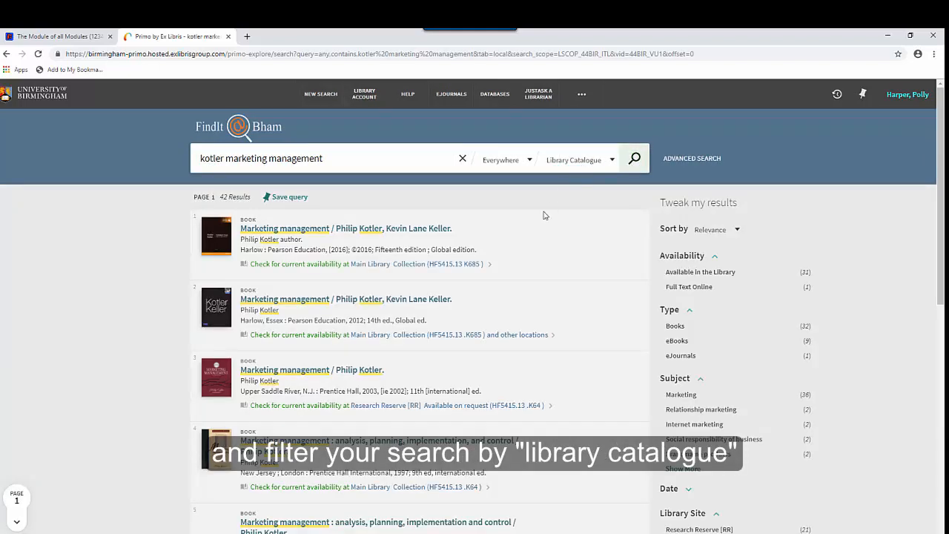
pyautogui.click(398, 230)
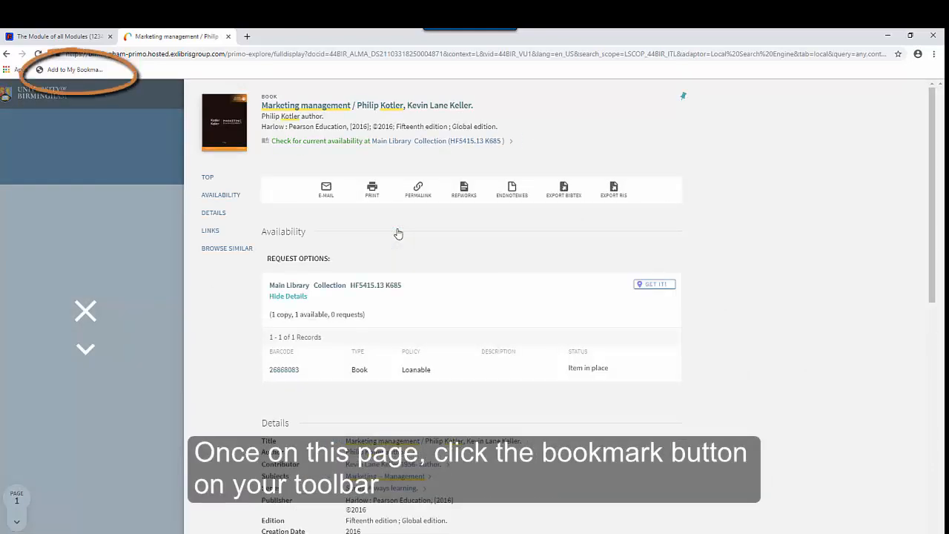
pyautogui.click(95, 71)
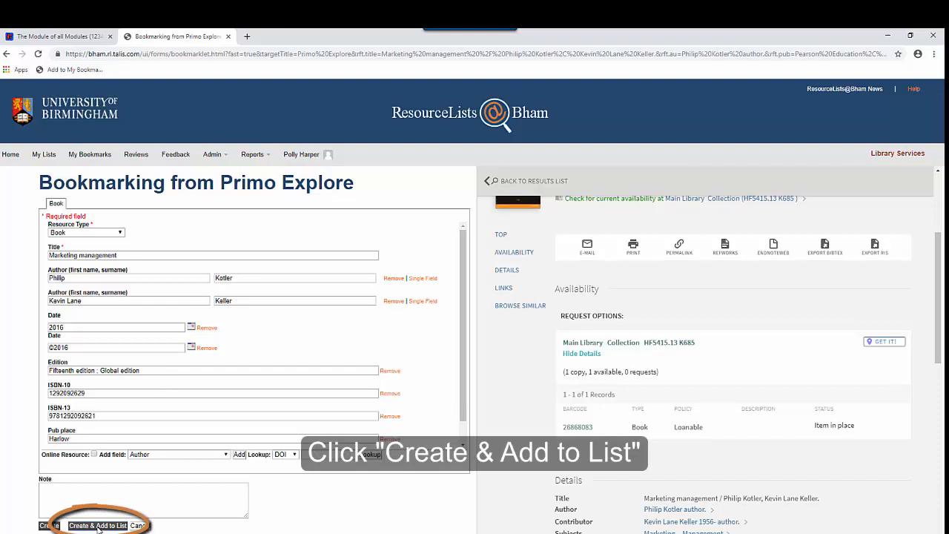
# Add Marketing management to The Module of all Modules list with Importance set to Essential.
pyautogui.click(97, 525)
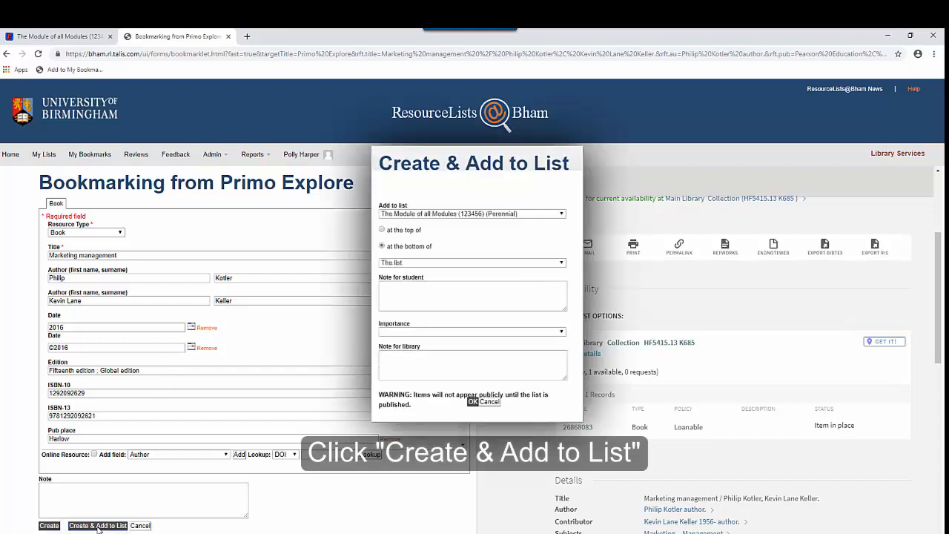
pyautogui.click(522, 215)
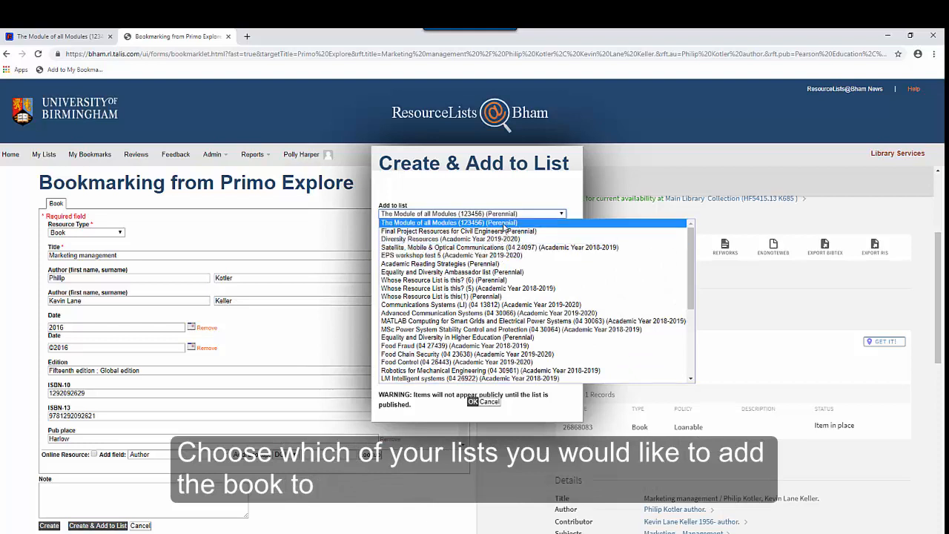
pyautogui.click(504, 221)
pyautogui.click(458, 289)
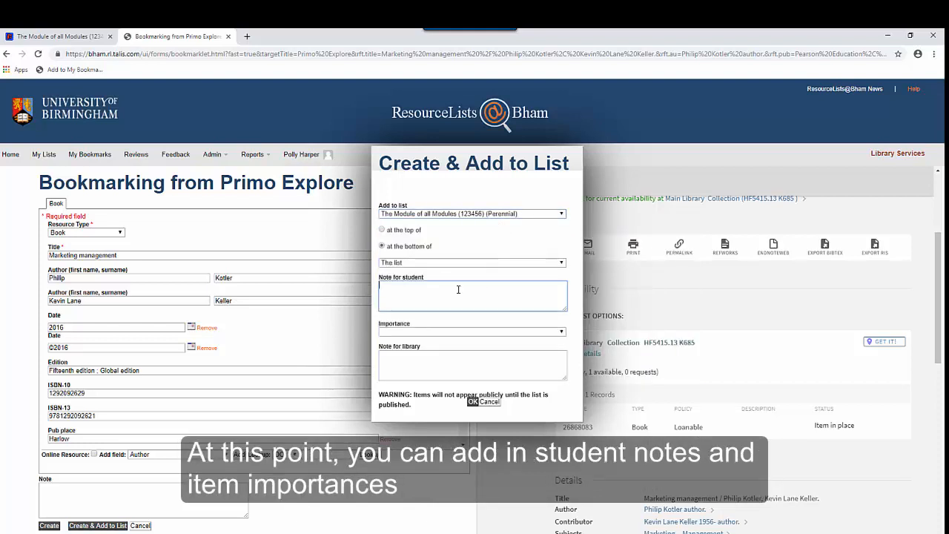
pyautogui.click(458, 335)
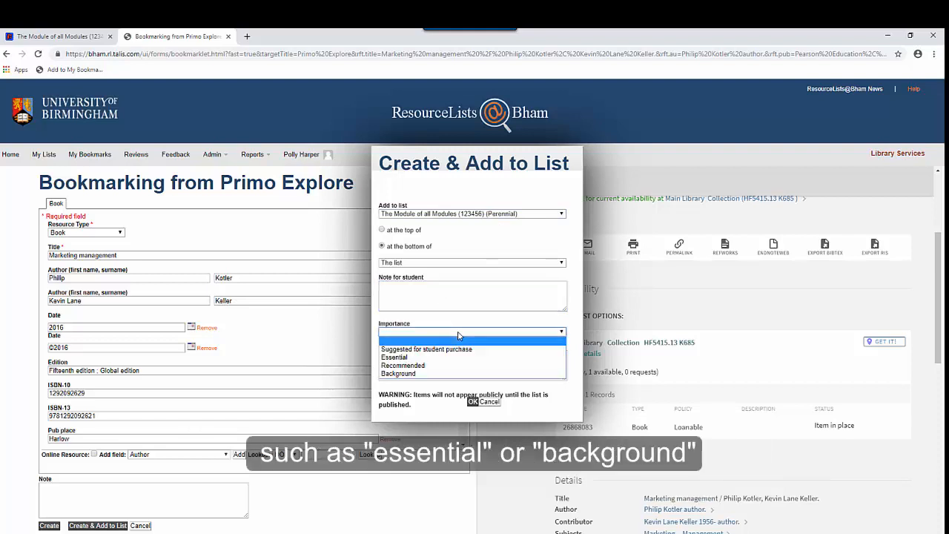
pyautogui.click(424, 358)
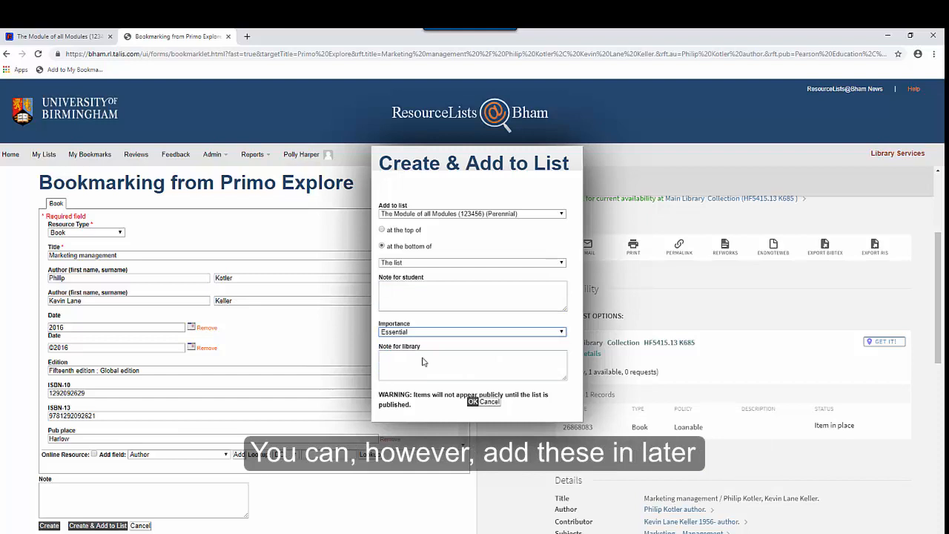
pyautogui.click(473, 402)
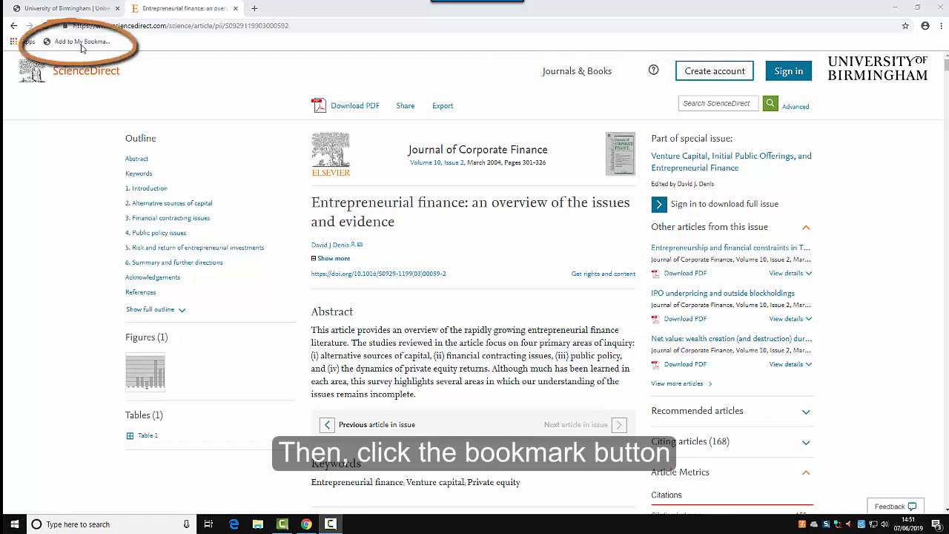
# Send the Entrepreneurial finance article to the bookmarking form using the Add to My Bookmarks bookmarklet.
pyautogui.click(82, 42)
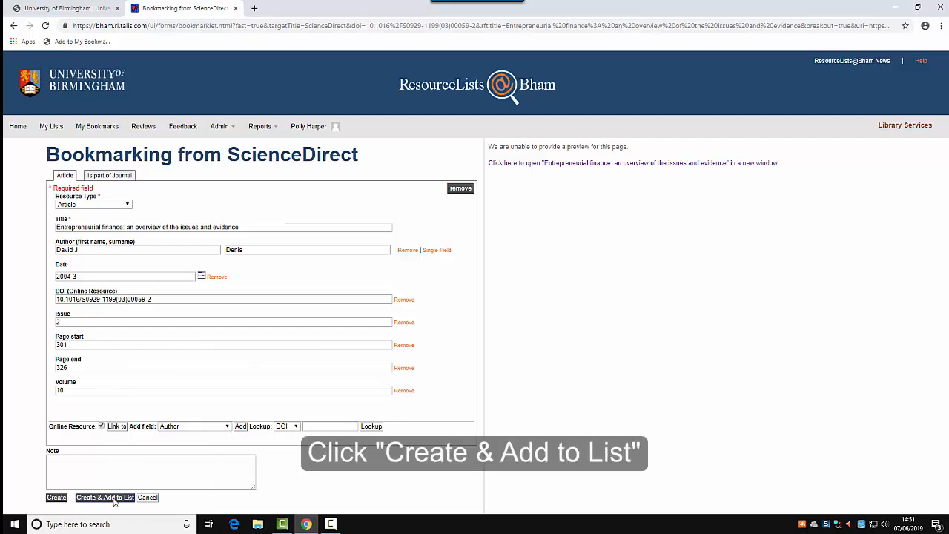
# Add the Entrepreneurial finance article to The Module of all Modules with Importance set to Recommended.
pyautogui.click(114, 501)
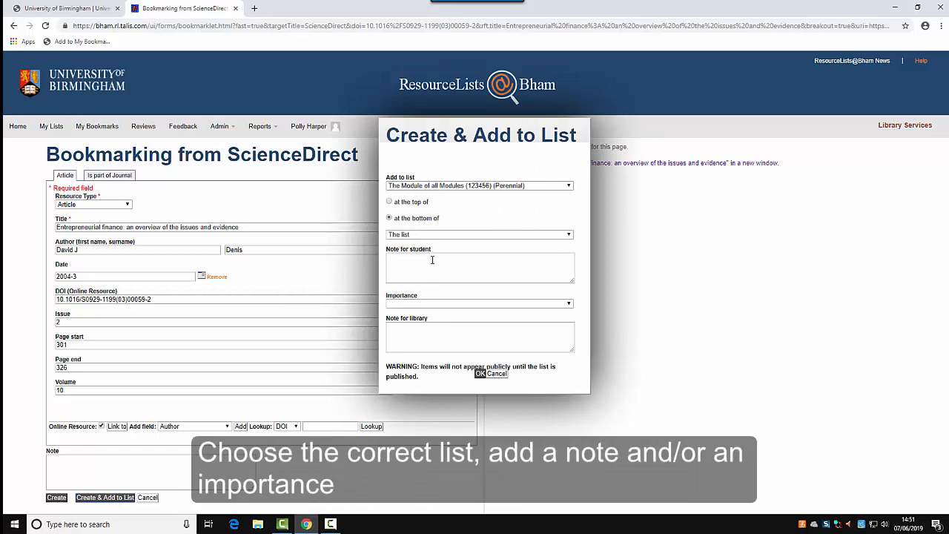
pyautogui.click(421, 304)
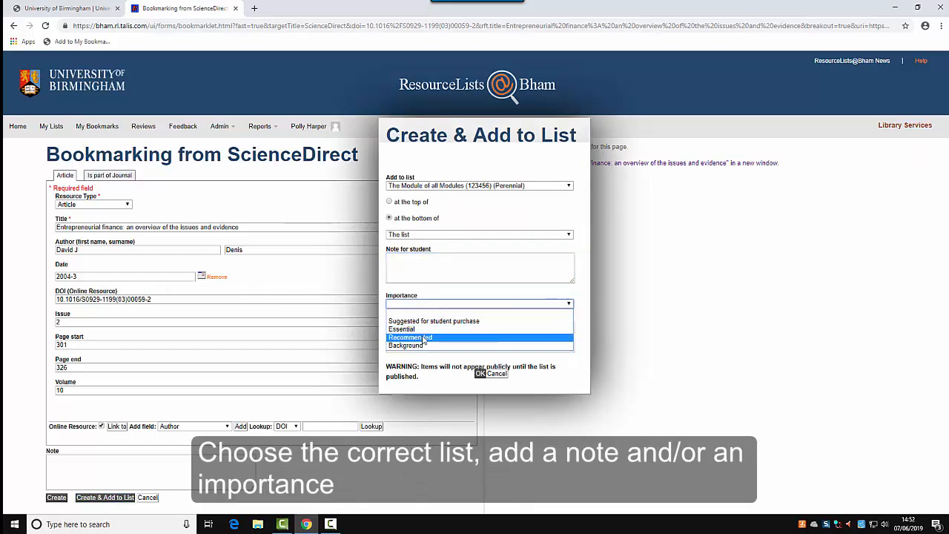
pyautogui.click(413, 337)
pyautogui.click(480, 373)
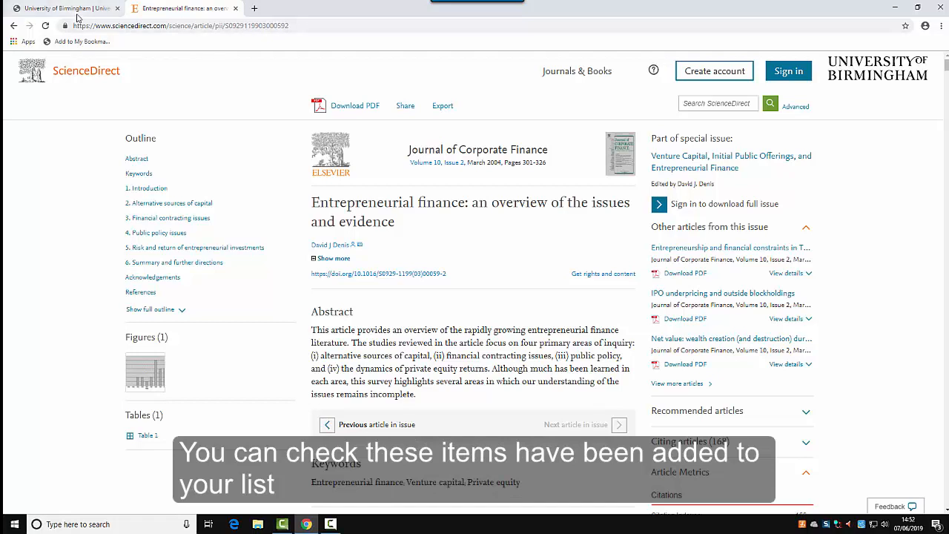
# Back on the resource lists tab, open The Module of all Modules from My Lists.
pyautogui.click(81, 10)
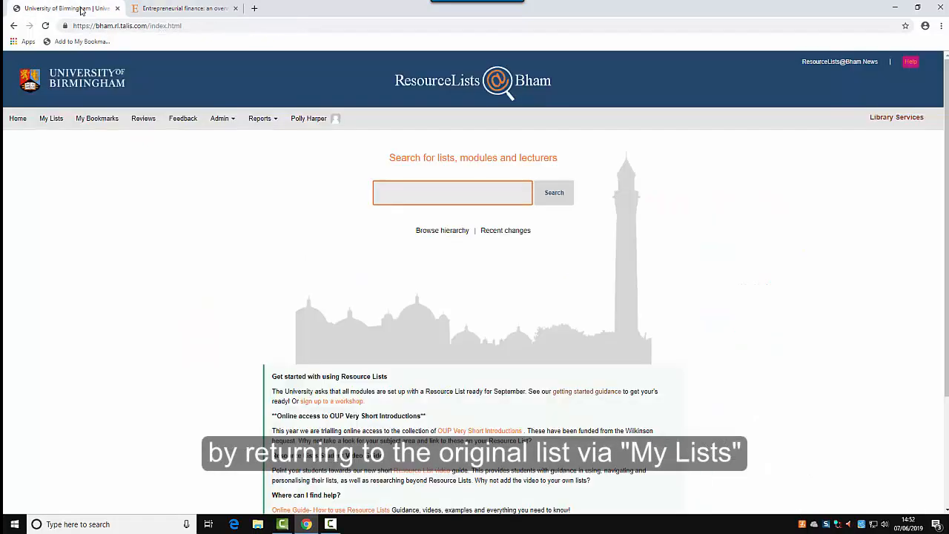
pyautogui.click(64, 120)
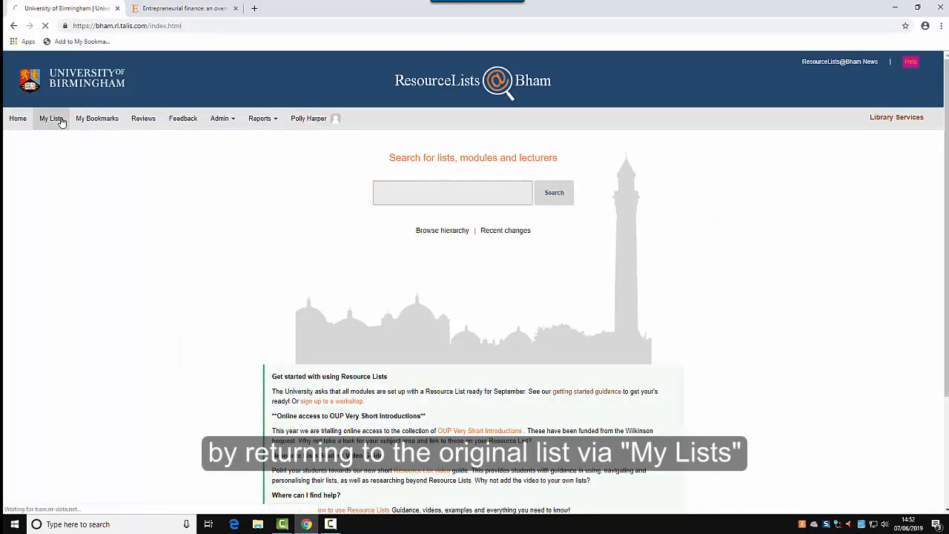
pyautogui.click(147, 266)
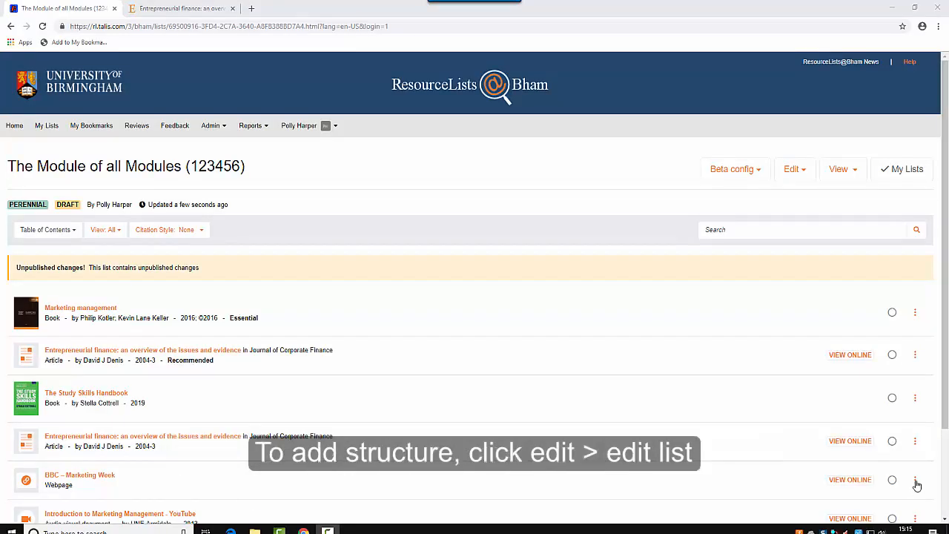
# In the classic editor, add a 'Week 1 Resources' section with the note 'Please explore before the seminar :'.
pyautogui.click(796, 180)
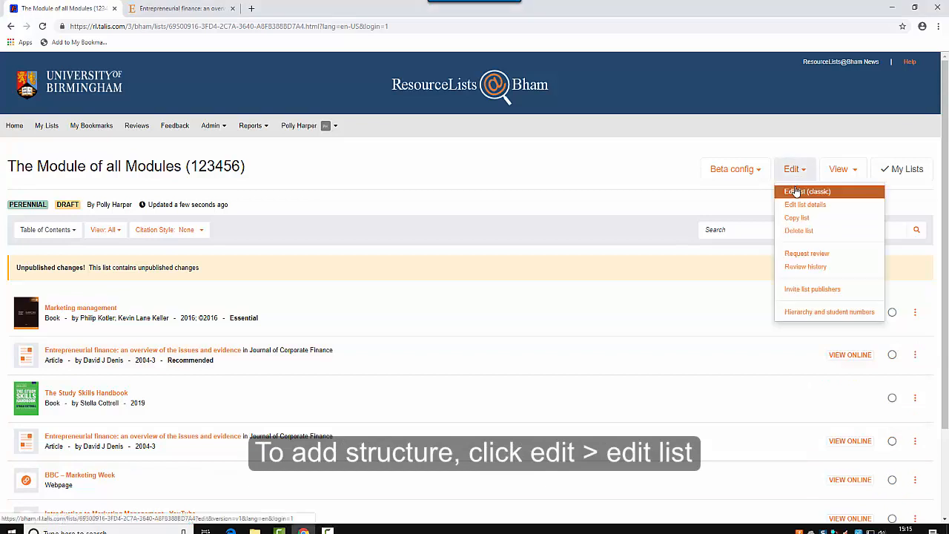
pyautogui.click(794, 191)
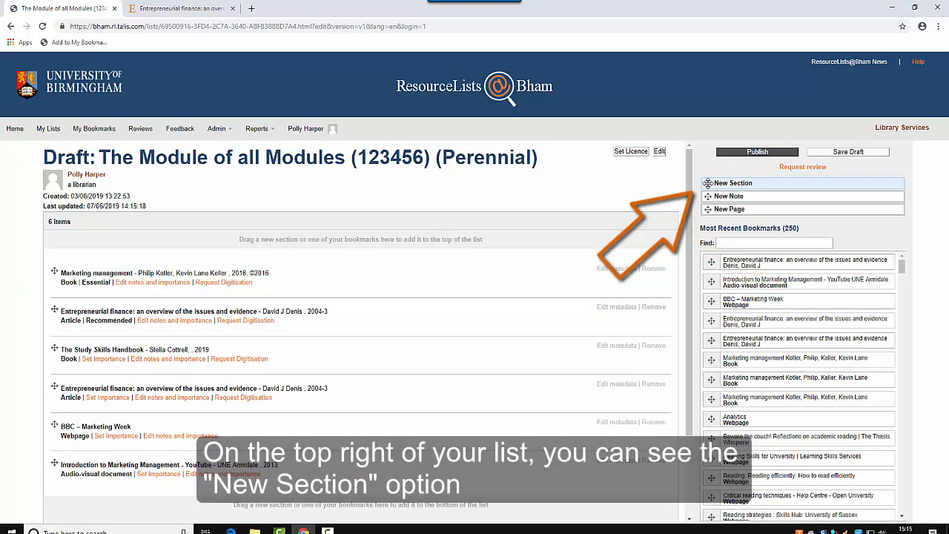
pyautogui.moveTo(707, 184); pyautogui.dragTo(445, 241)
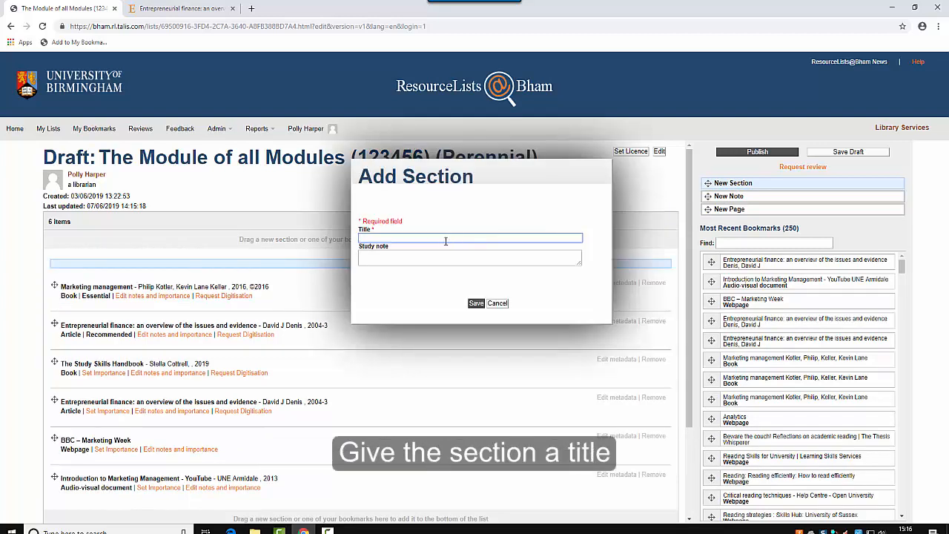
pyautogui.write('Week 1 ')
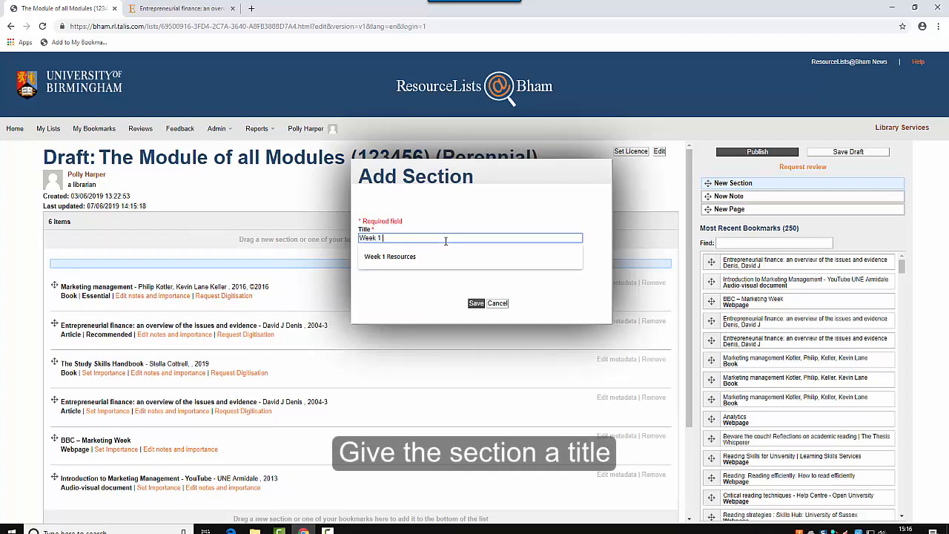
pyautogui.write('Resources')
pyautogui.click(400, 256)
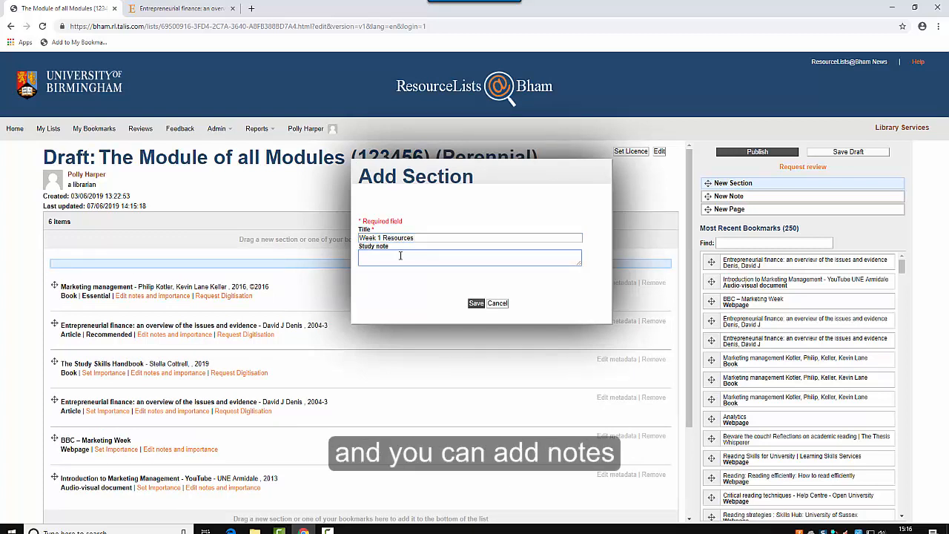
pyautogui.write('Please explore before the seminar :')
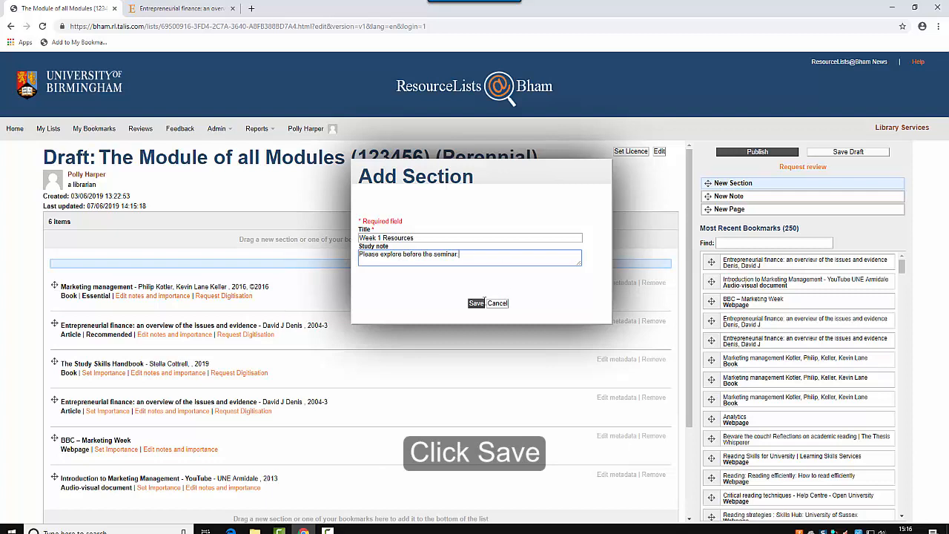
pyautogui.click(477, 303)
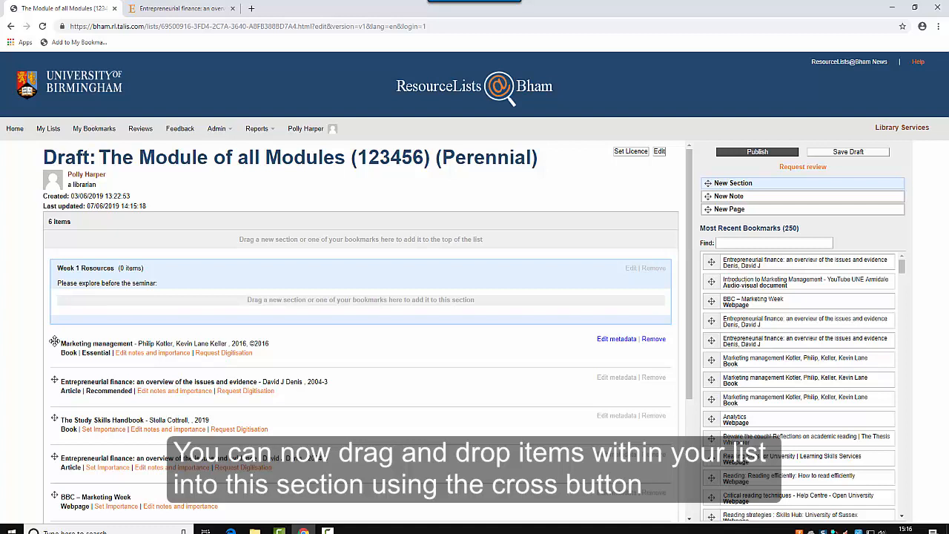
# Move Marketing management, the Entrepreneurial finance article and The Study Skills Handbook into Week 1 Resources.
pyautogui.moveTo(55, 341); pyautogui.dragTo(65, 300)
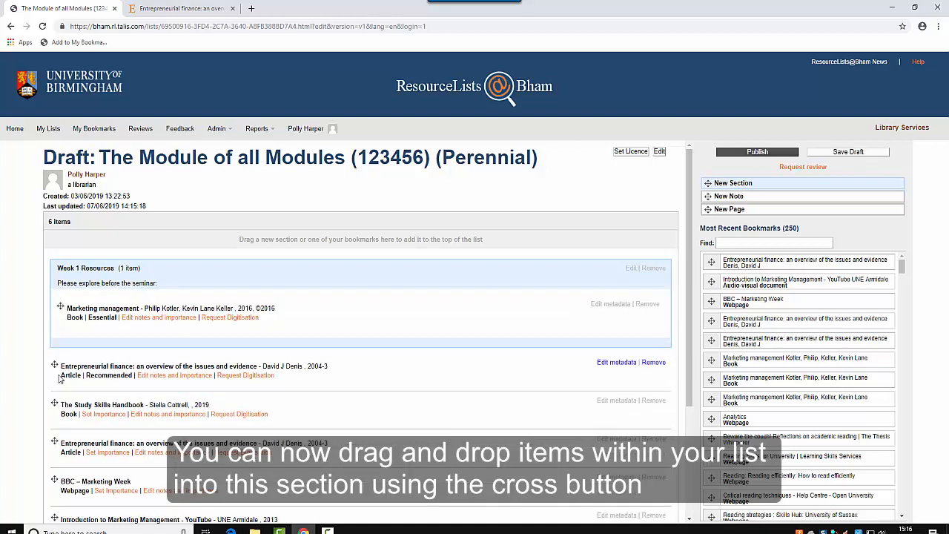
pyautogui.moveTo(54, 365); pyautogui.dragTo(65, 335)
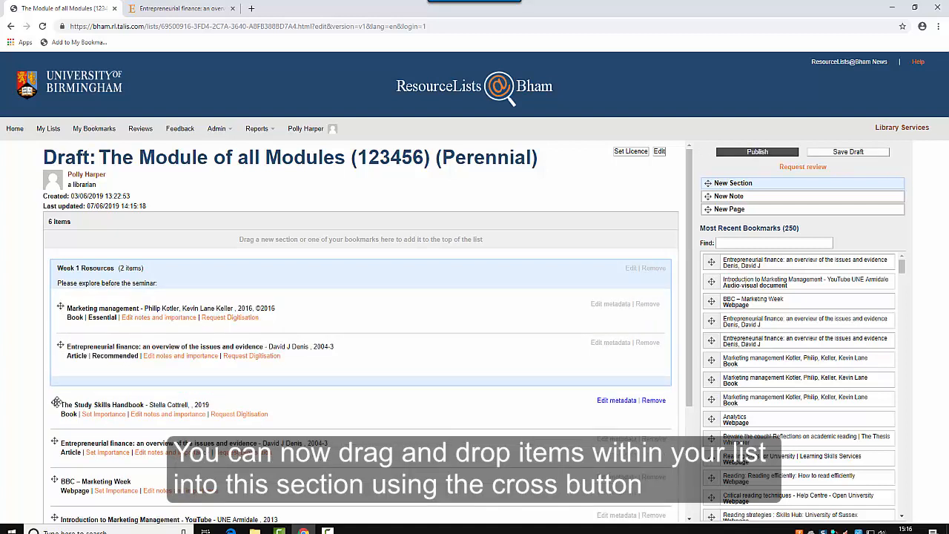
pyautogui.moveTo(55, 402); pyautogui.dragTo(72, 365)
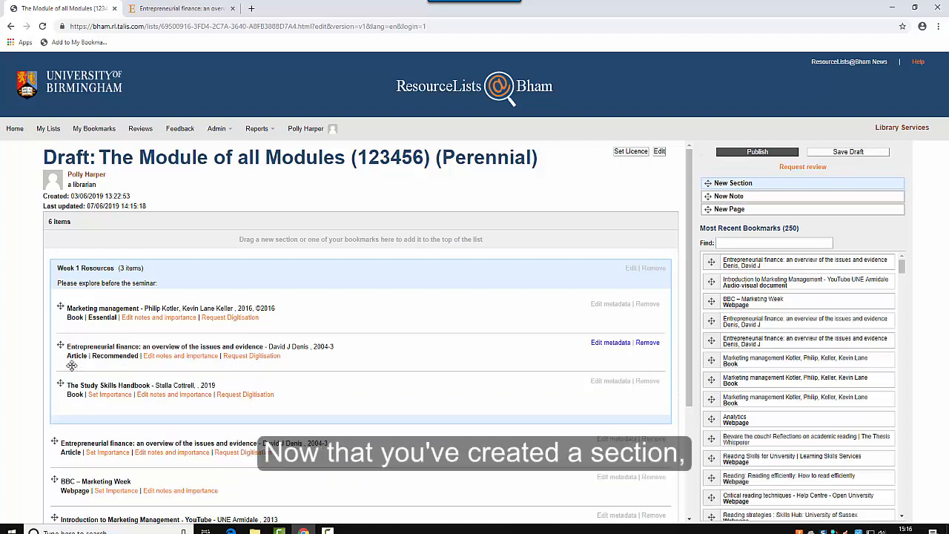
# Send the ScienceDirect Entrepreneurial finance article to the list, filing it under Week 1 Resources.
pyautogui.click(170, 9)
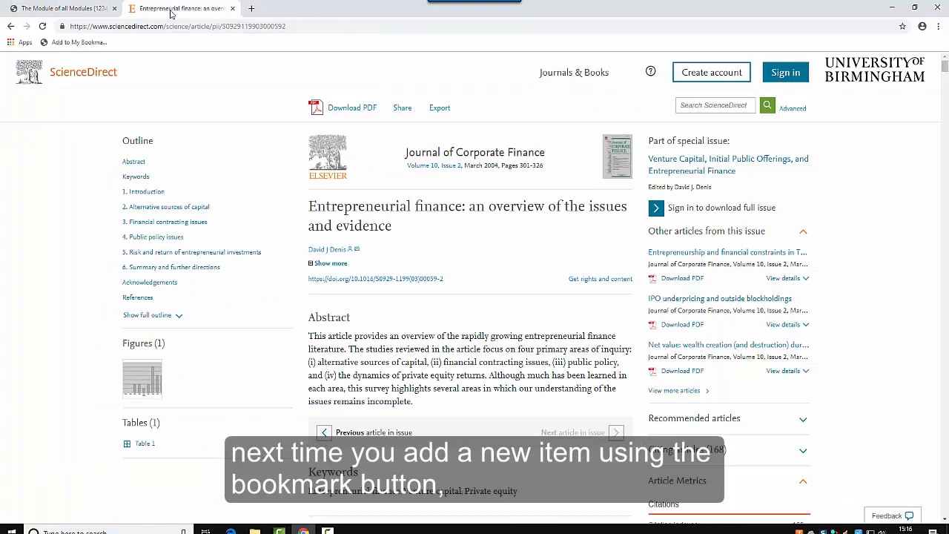
pyautogui.click(83, 44)
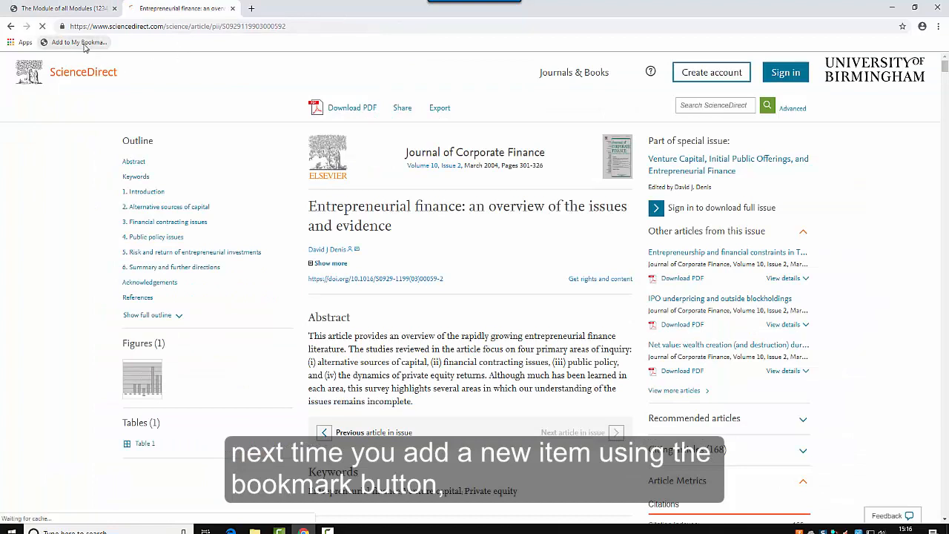
pyautogui.click(94, 508)
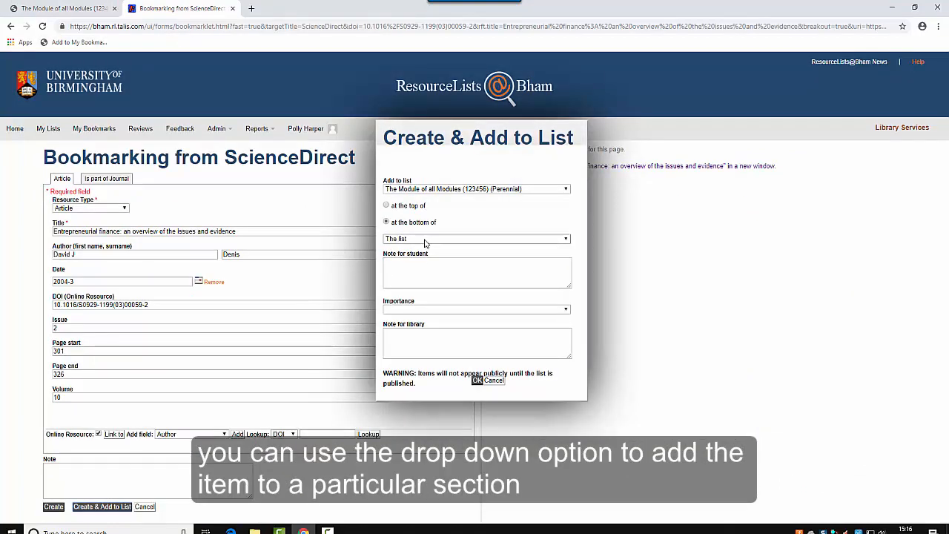
pyautogui.click(564, 240)
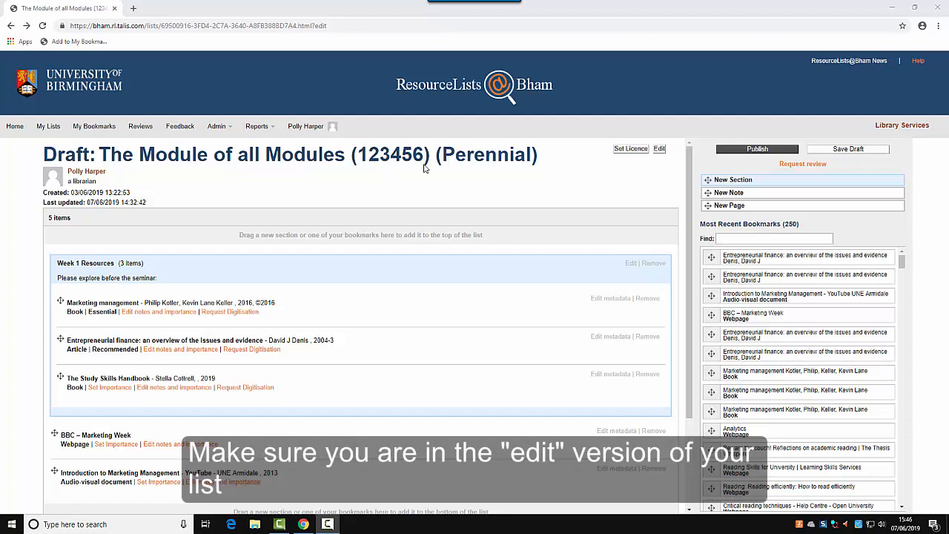
# Mark The Study Skills Handbook as Recommended.
pyautogui.click(119, 392)
pyautogui.click(121, 393)
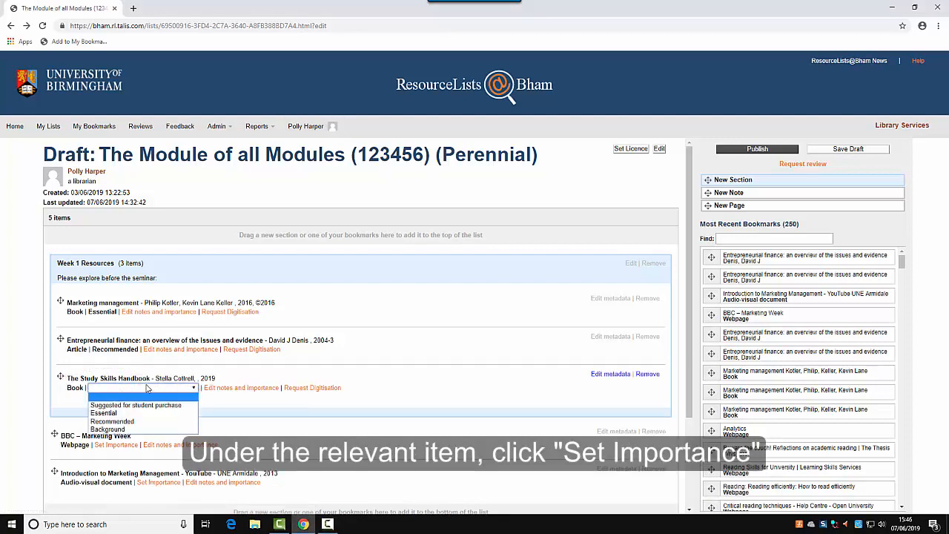
pyautogui.click(133, 421)
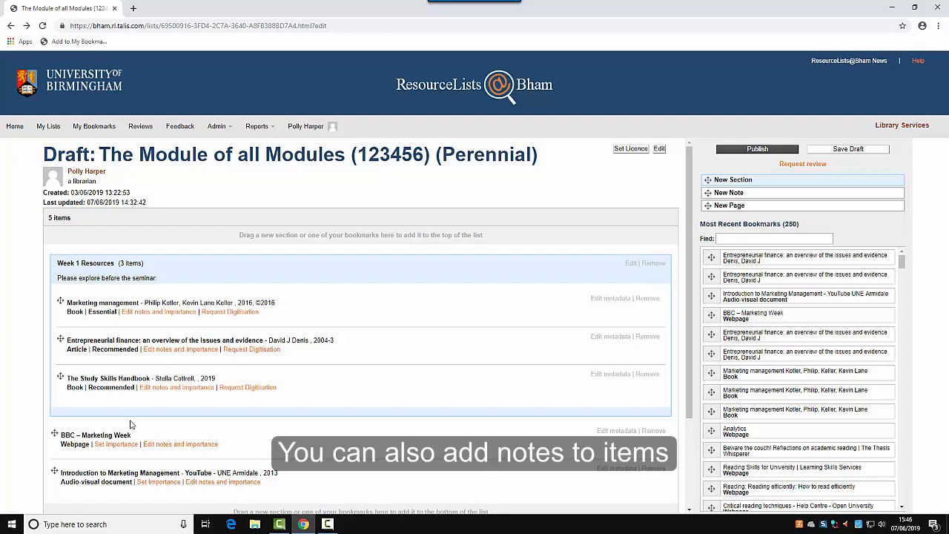
# Give Marketing management the student note 'Please read chapter 2' and save it.
pyautogui.click(144, 318)
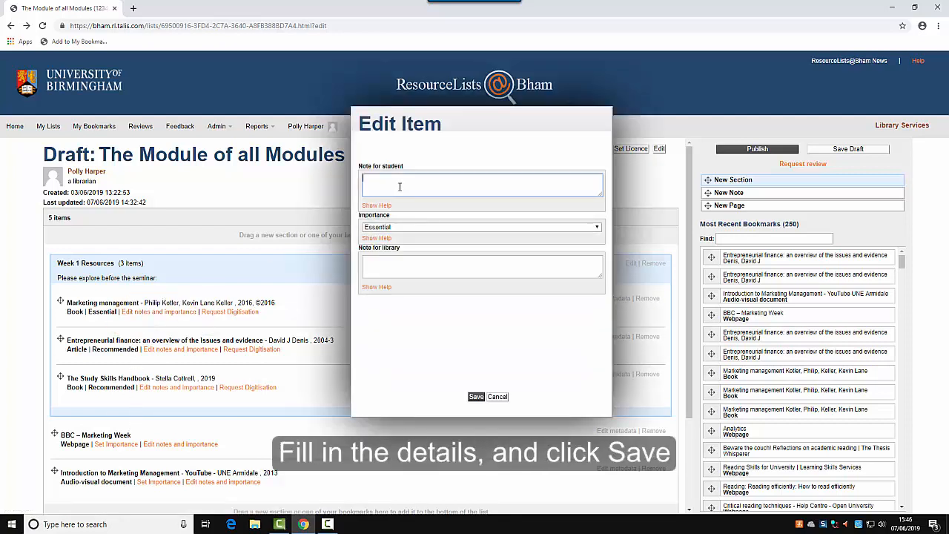
pyautogui.write('Please read chapter 2')
pyautogui.click(476, 397)
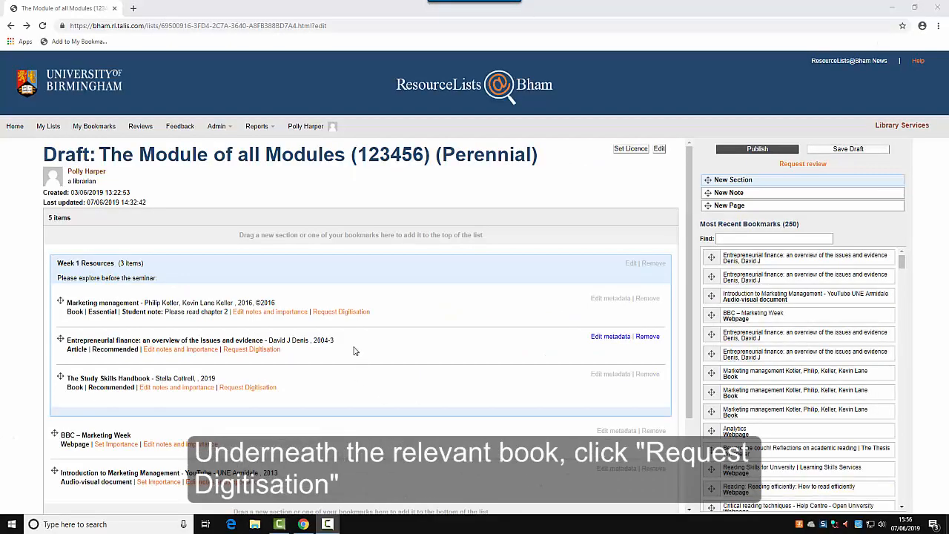
# Start a digitisation request for Marketing management with chapter or section name set to 2.
pyautogui.click(345, 312)
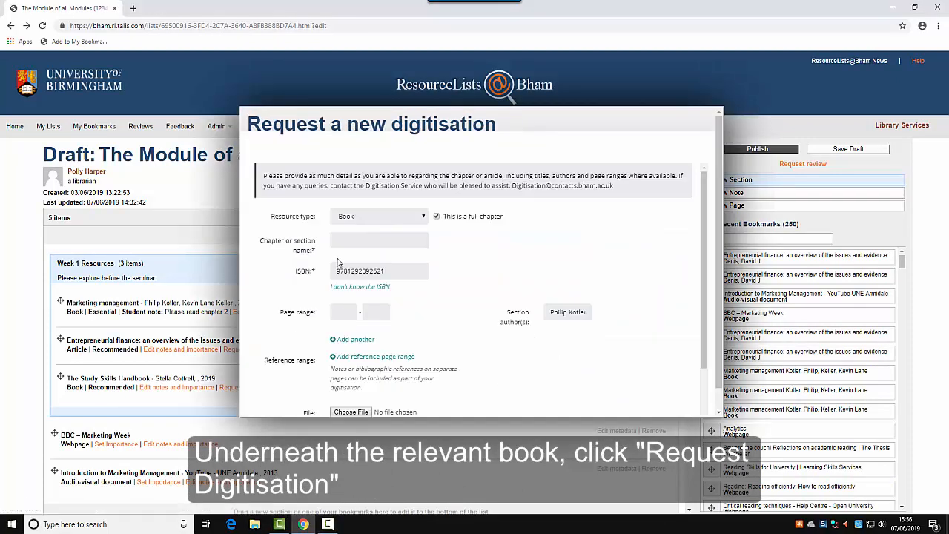
pyautogui.click(345, 244)
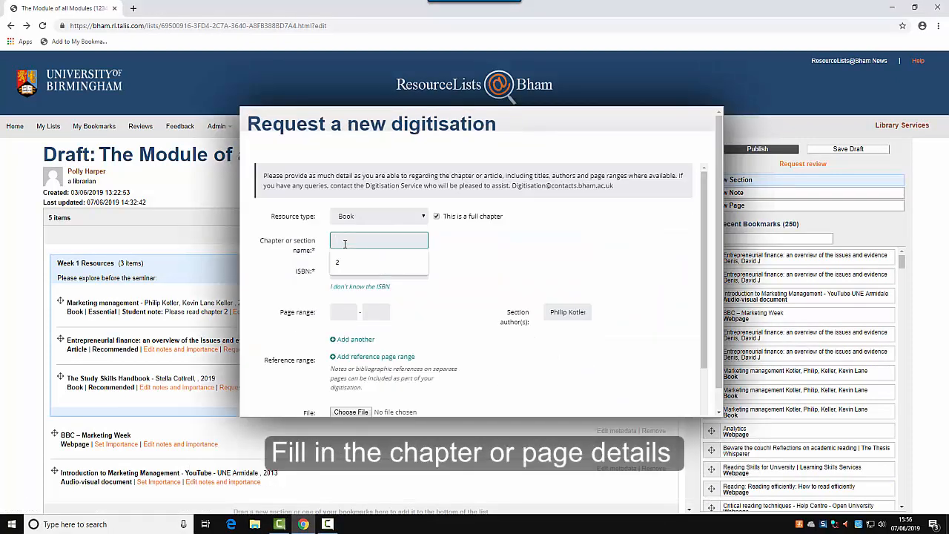
pyautogui.write('2')
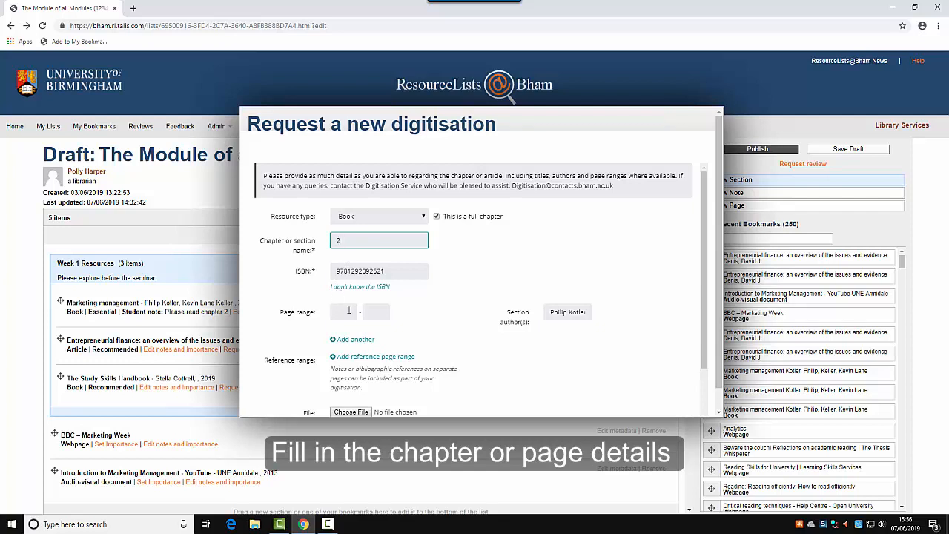
pyautogui.scroll(-1, 341, 319)
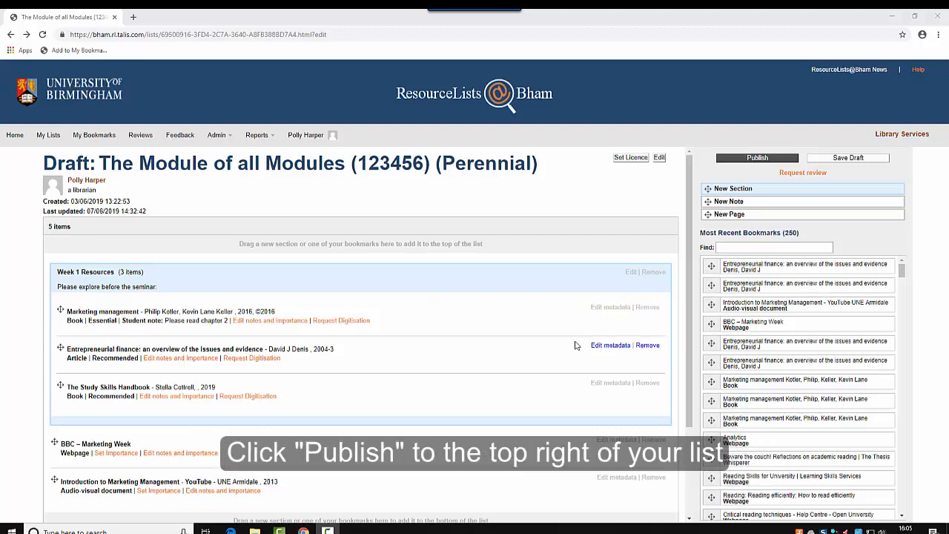
# Publish the draft Module of all Modules list and confirm the publication.
pyautogui.click(775, 161)
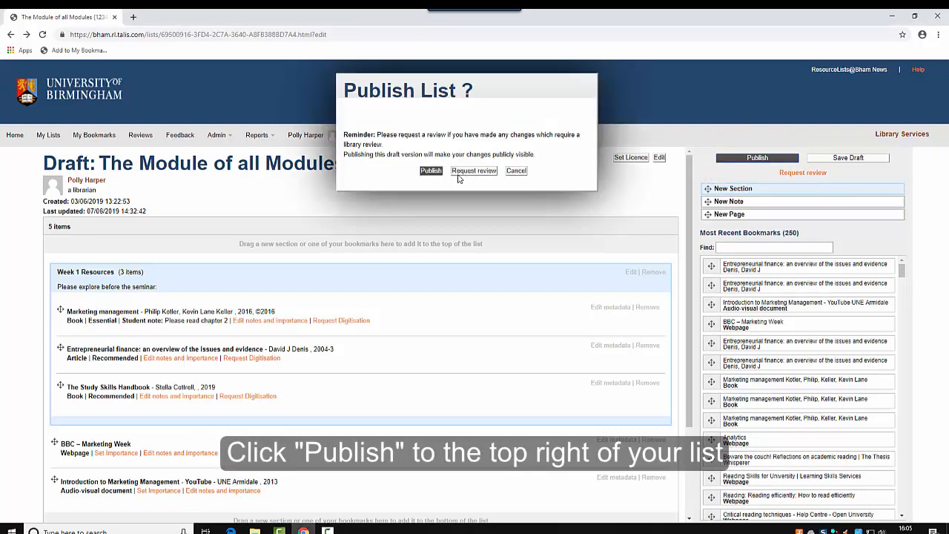
pyautogui.click(433, 171)
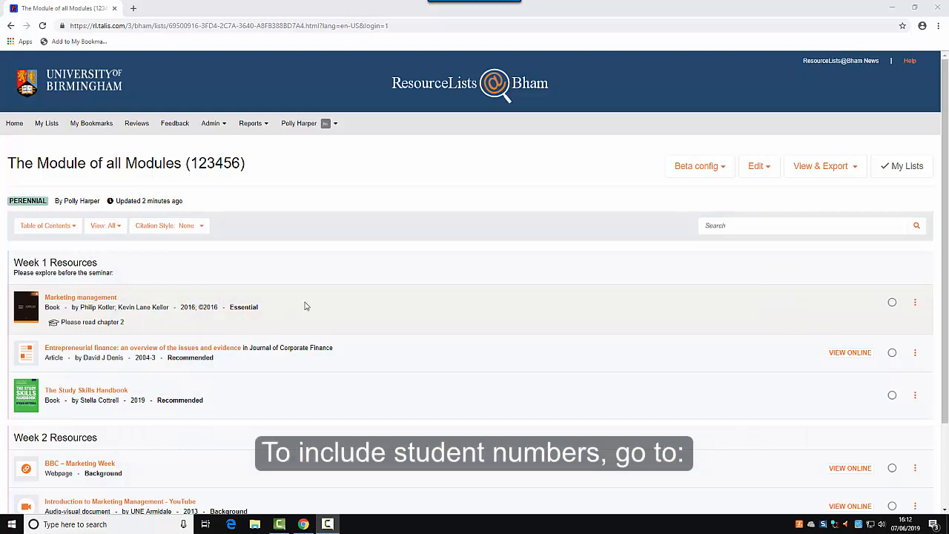
# Set the list's student numbers to 50 under Hierarchy and student numbers.
pyautogui.click(768, 170)
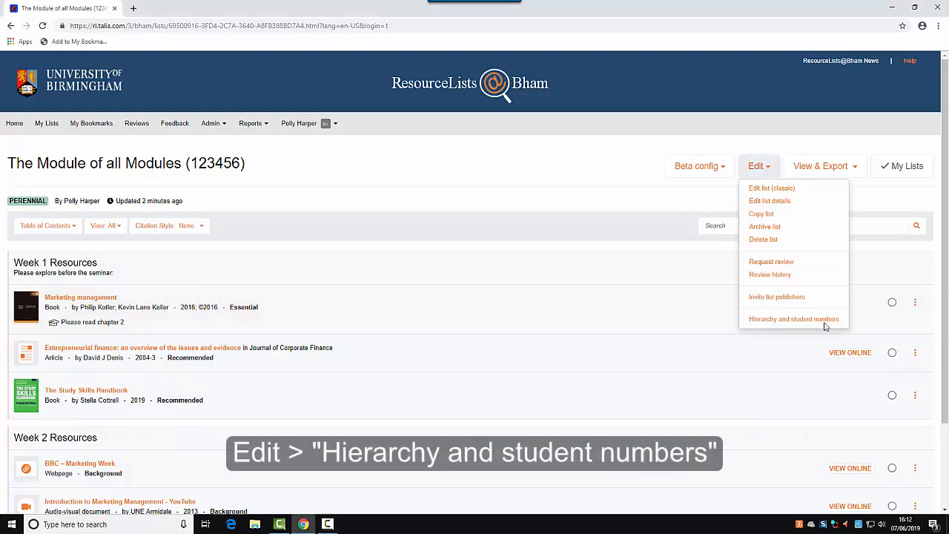
pyautogui.click(820, 320)
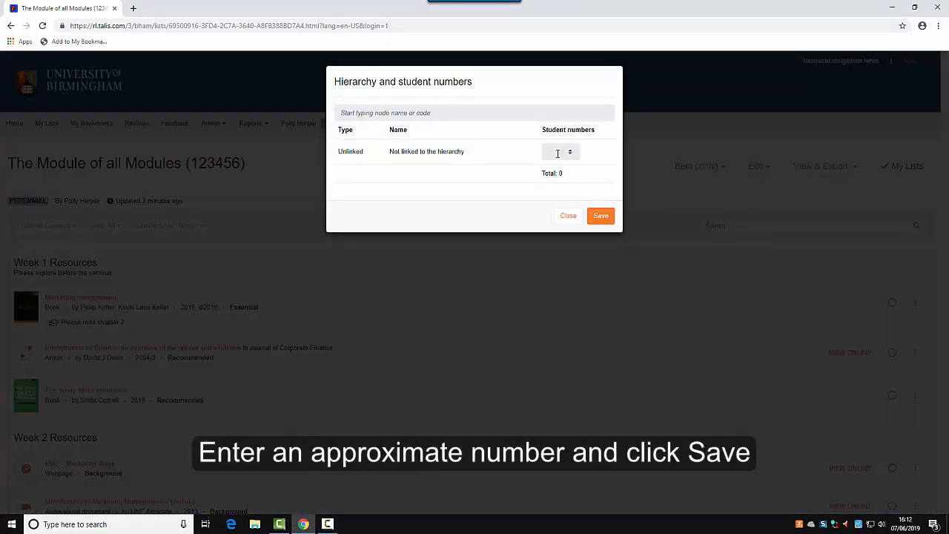
pyautogui.click(558, 153)
pyautogui.write('50')
pyautogui.click(604, 219)
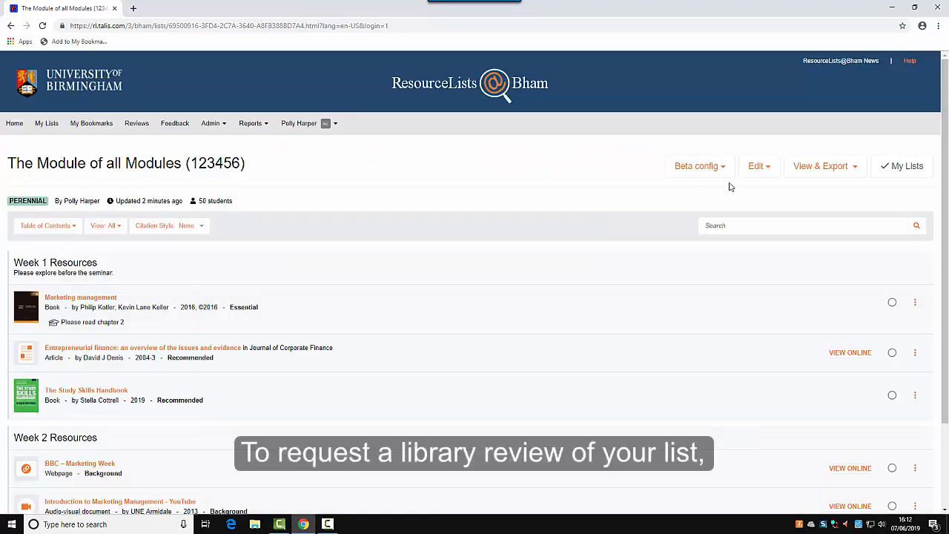
# Send a library review request for the Module of all Modules list.
pyautogui.click(766, 167)
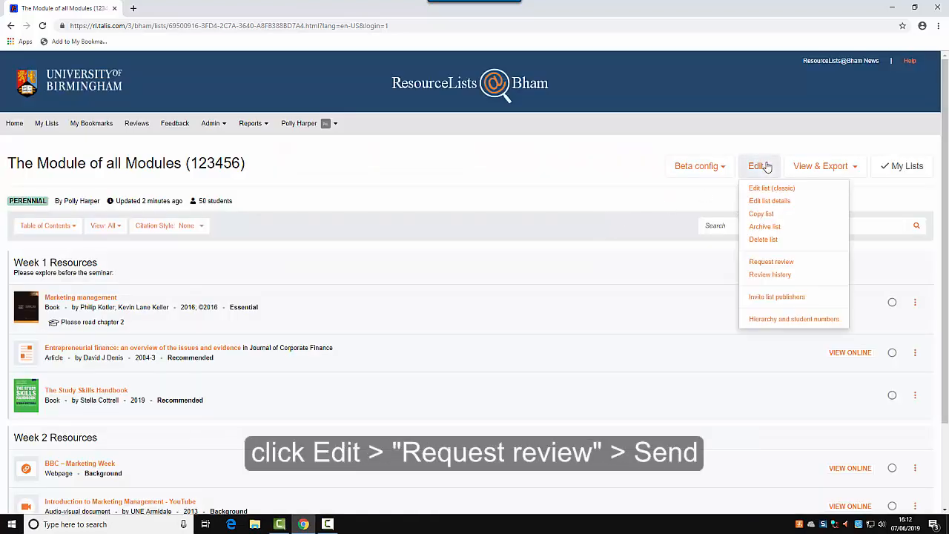
pyautogui.click(798, 261)
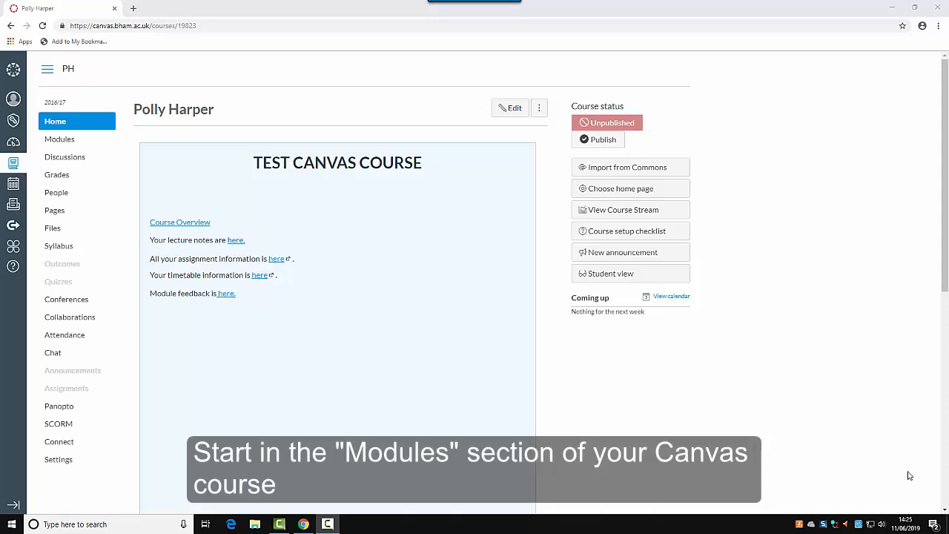
# Create a new Canvas module named 'Resource List' on the course Modules page.
pyautogui.click(66, 139)
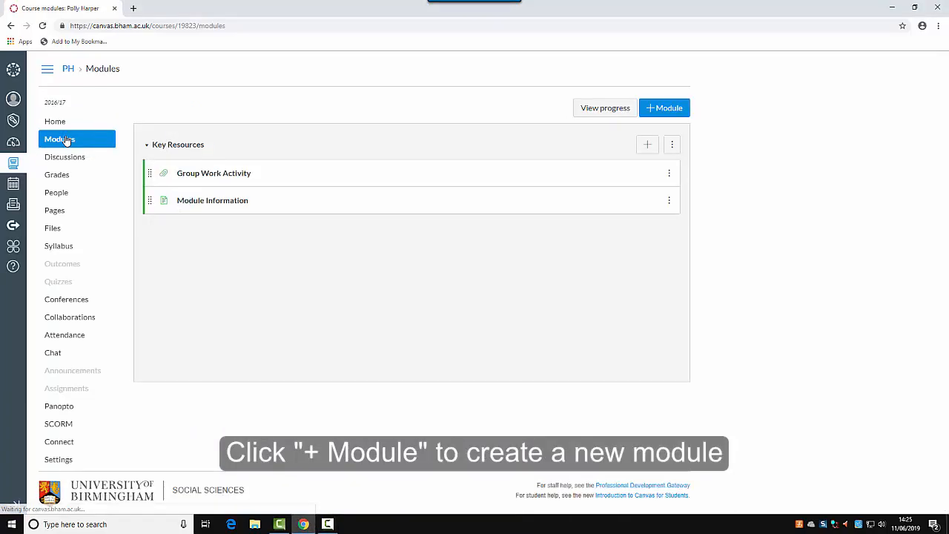
pyautogui.click(652, 110)
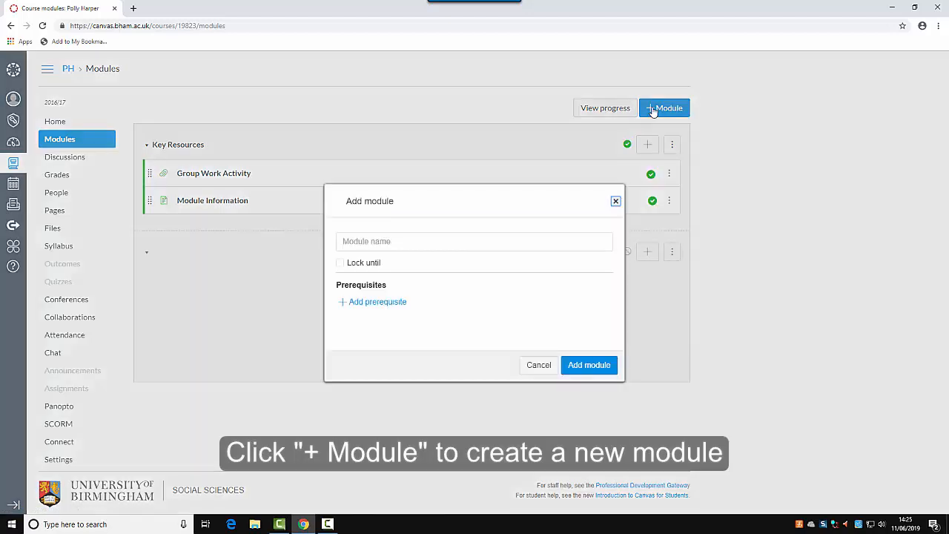
pyautogui.click(412, 240)
pyautogui.write('Resource List')
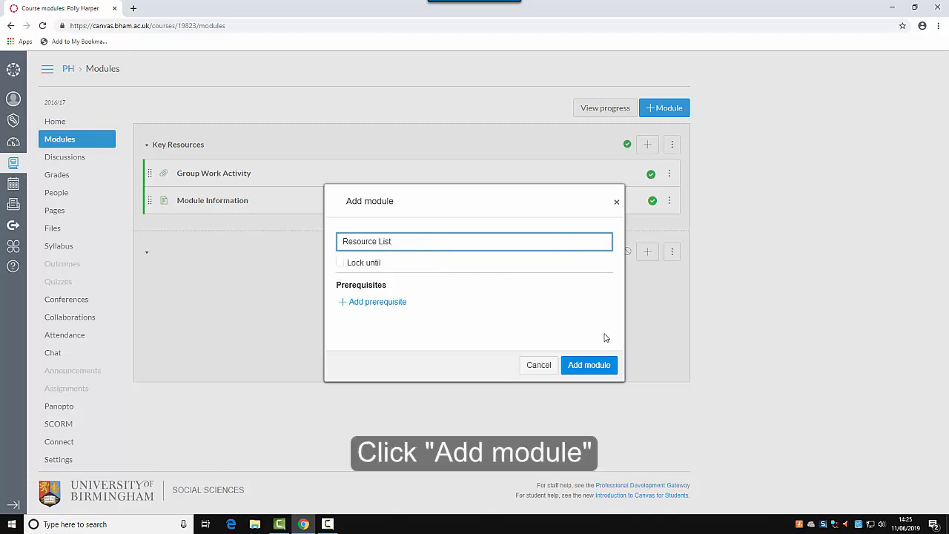
pyautogui.click(594, 367)
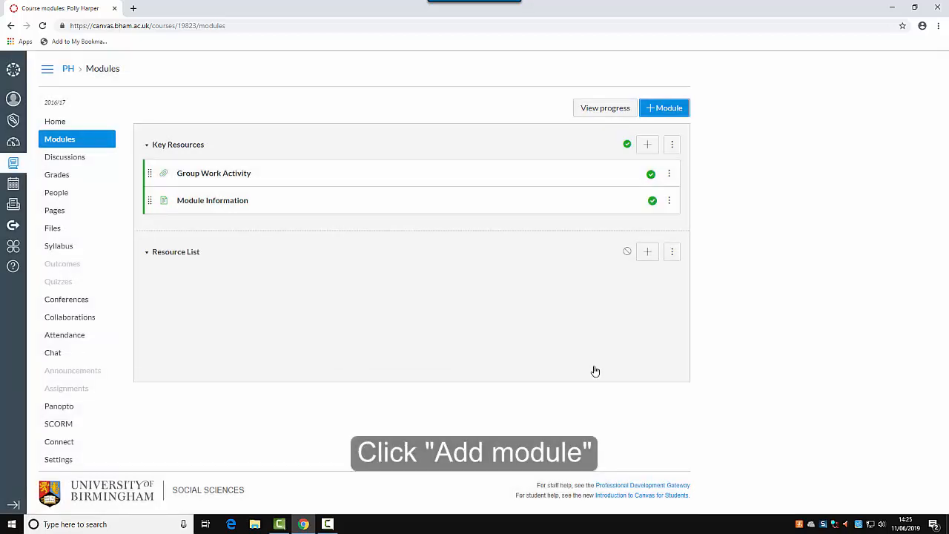
# Add a Resource Lists external-tool item to the Resource List module.
pyautogui.click(649, 253)
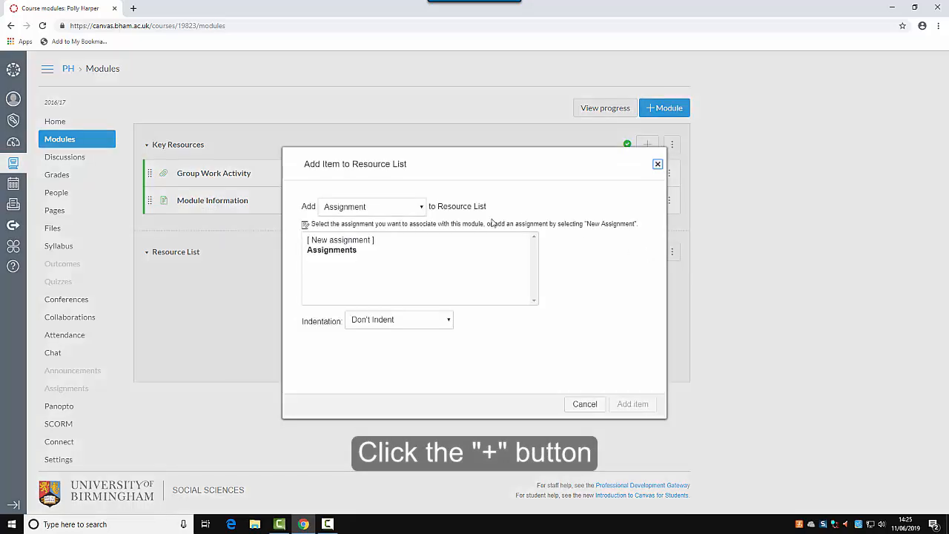
pyautogui.click(421, 207)
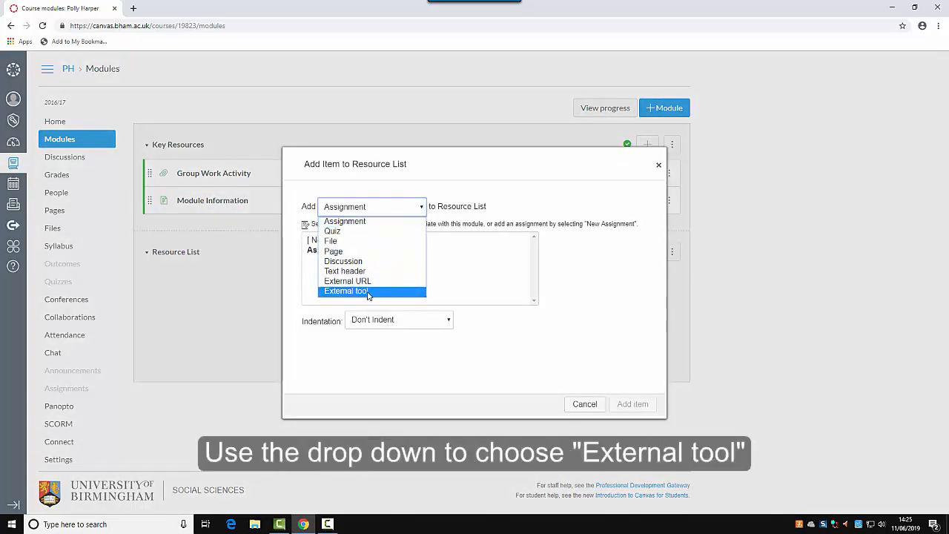
pyautogui.click(368, 291)
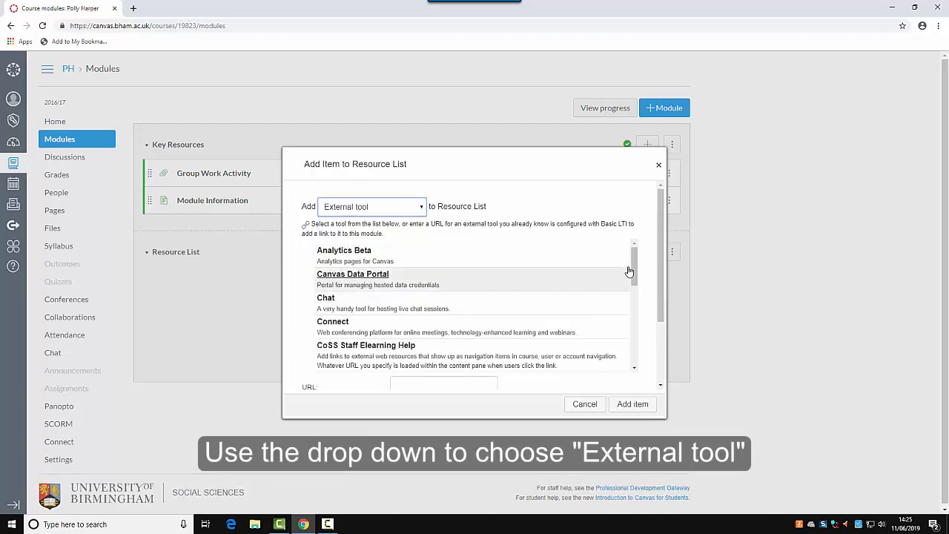
pyautogui.moveTo(634, 274); pyautogui.dragTo(634, 329)
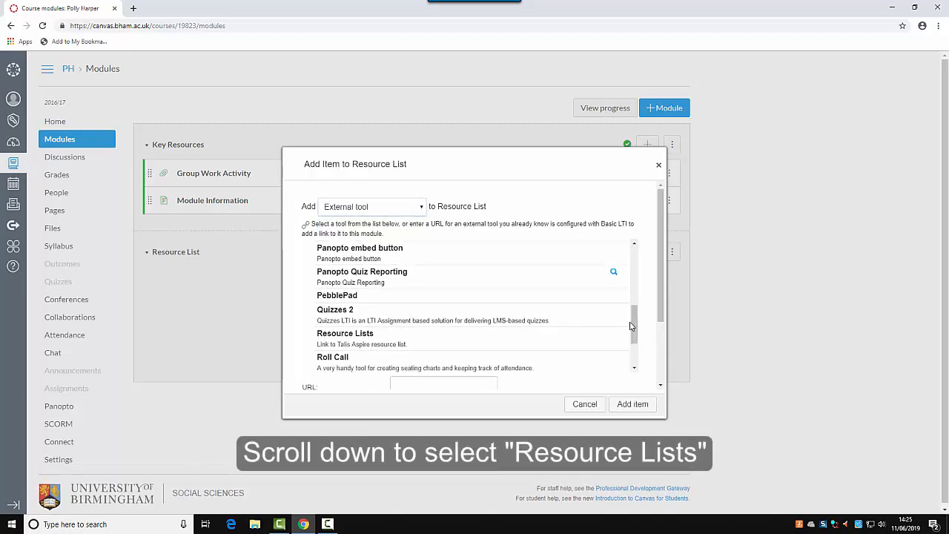
pyautogui.click(358, 338)
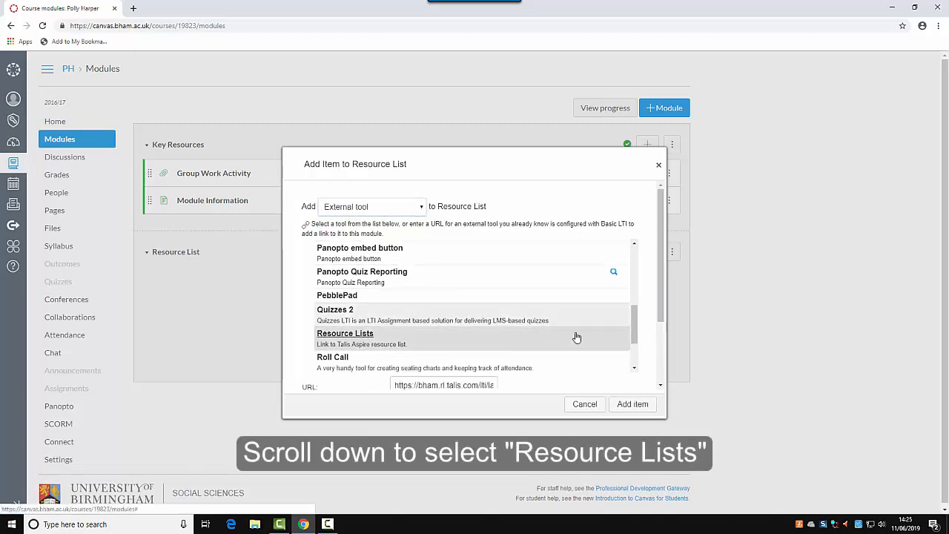
pyautogui.click(632, 404)
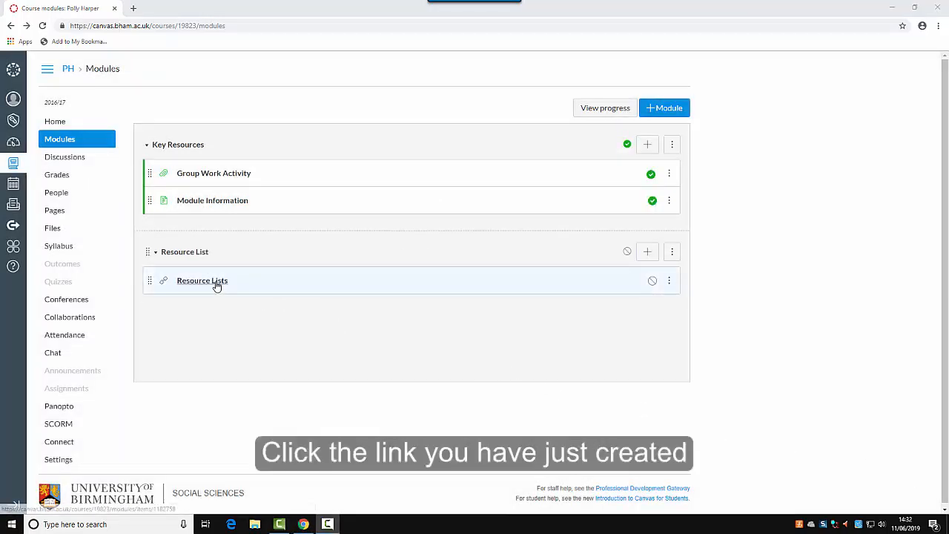
# Embed the whole Module of all Modules list, found by searching the owner's name, and save.
pyautogui.click(215, 283)
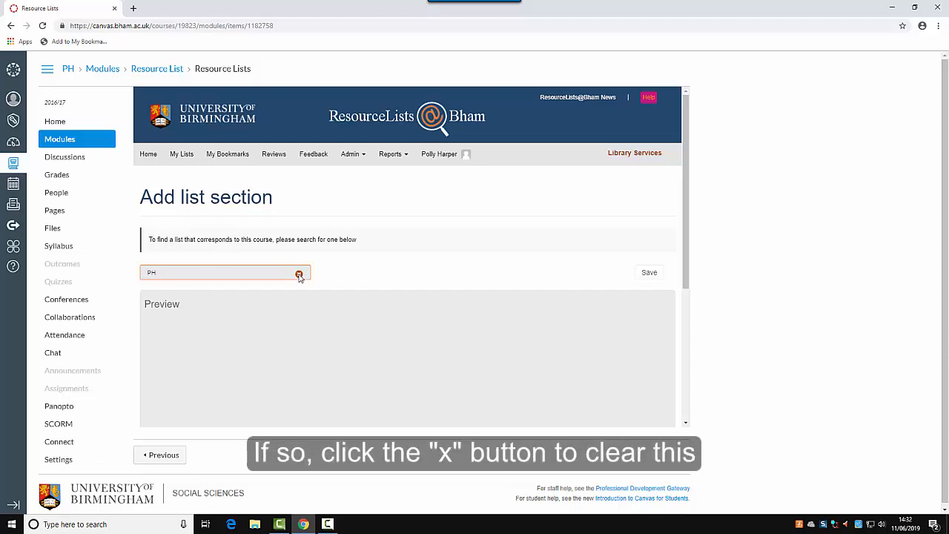
pyautogui.click(298, 274)
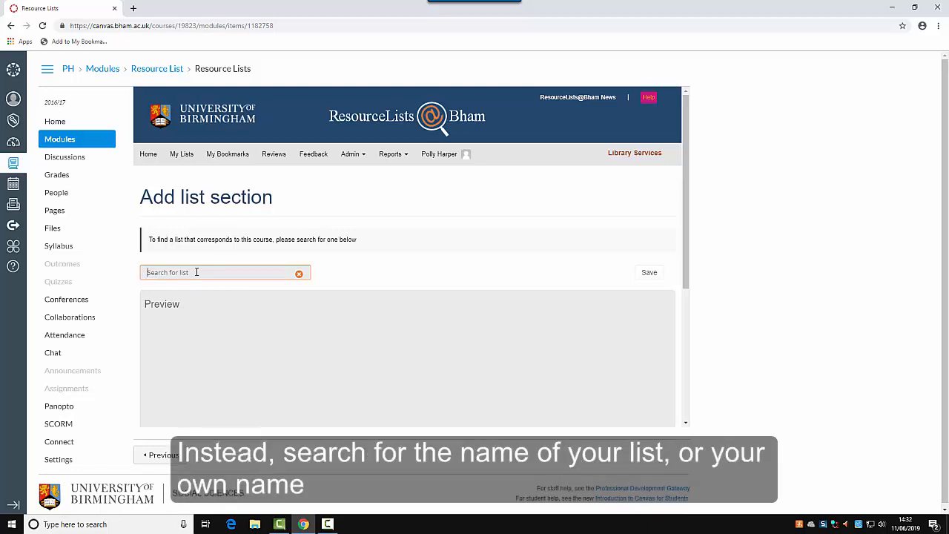
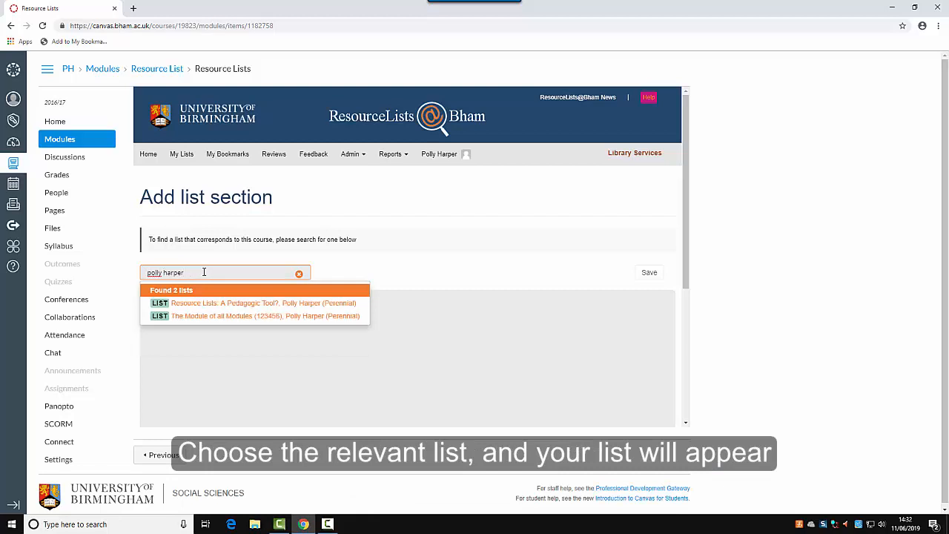
pyautogui.click(243, 317)
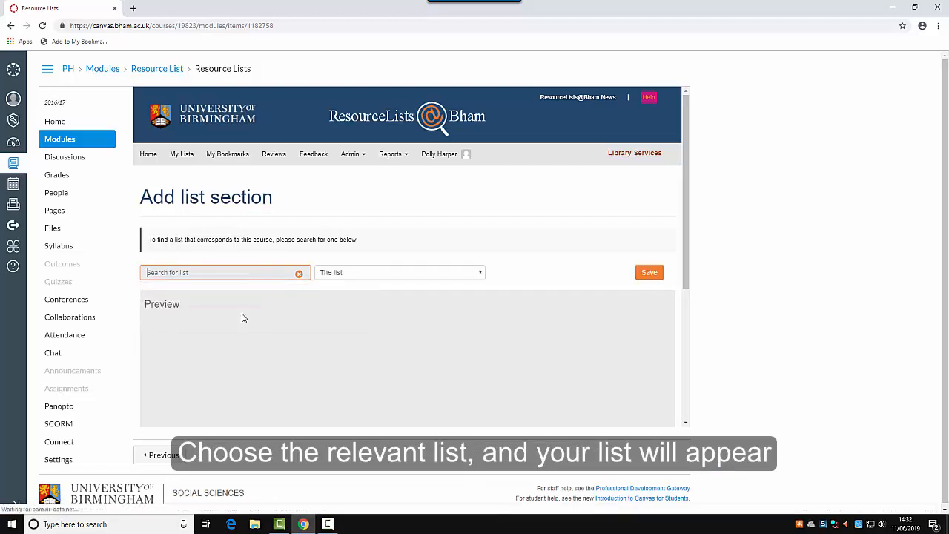
pyautogui.moveTo(688, 286); pyautogui.dragTo(684, 303)
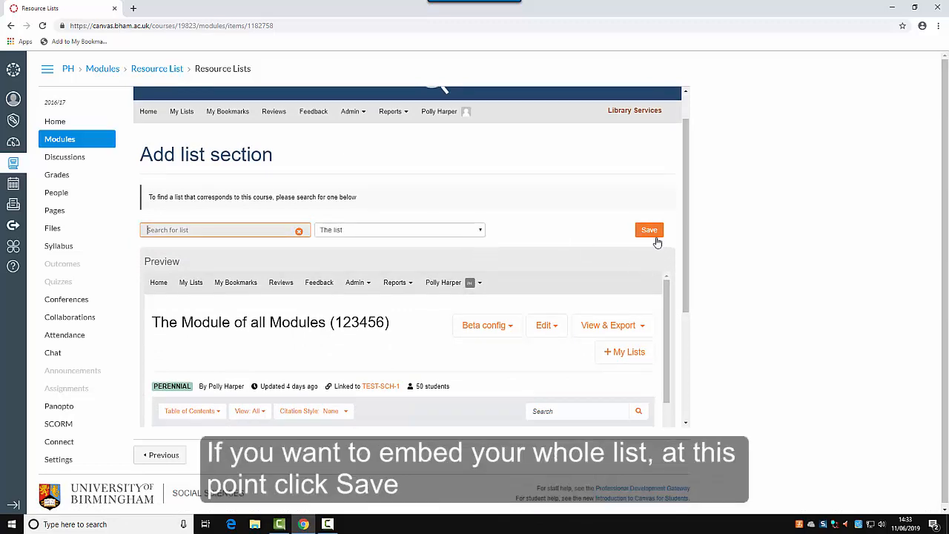
pyautogui.click(481, 233)
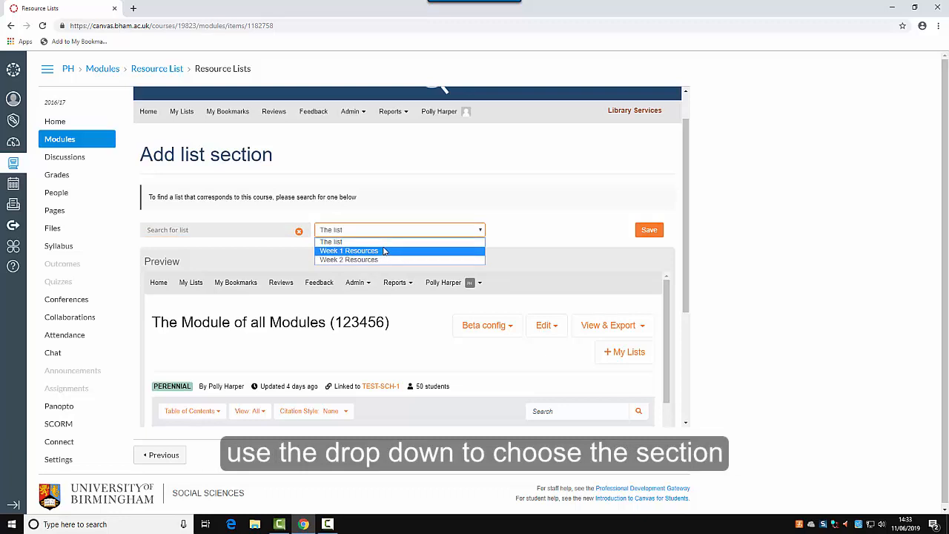
pyautogui.click(523, 233)
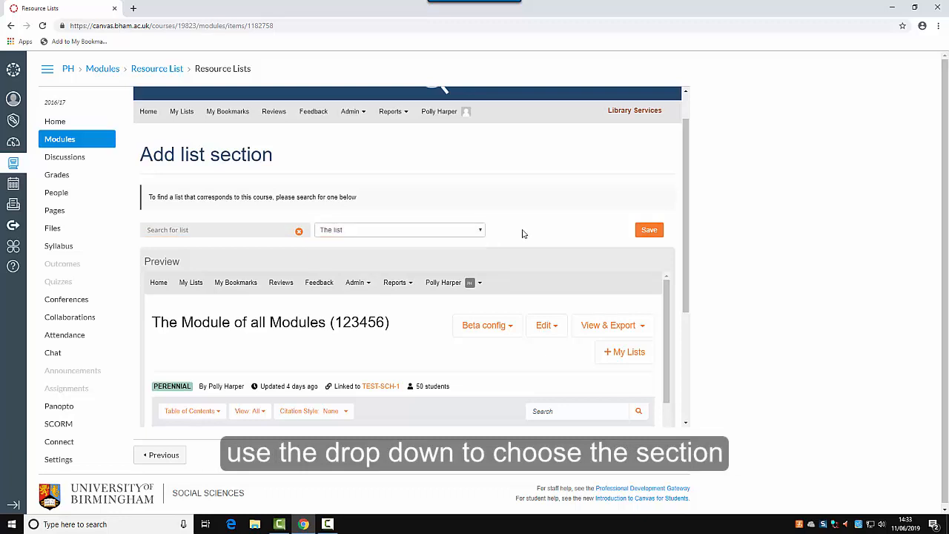
pyautogui.click(646, 232)
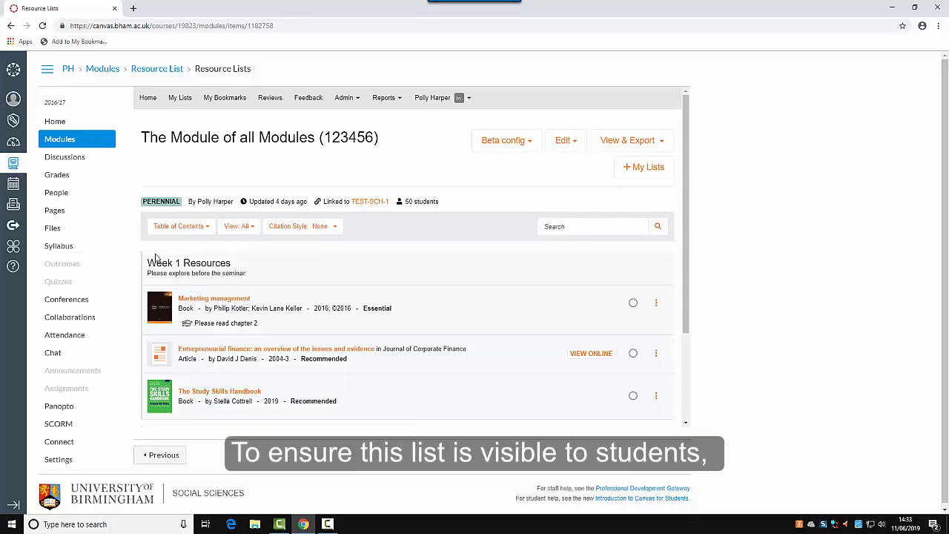
# Publish the Resource List module from the course Modules page.
pyautogui.click(70, 142)
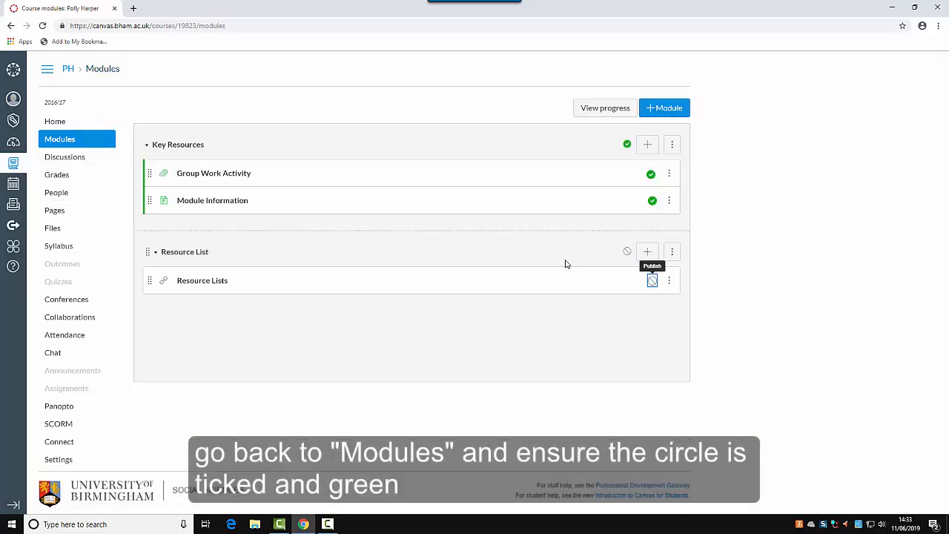
pyautogui.click(626, 252)
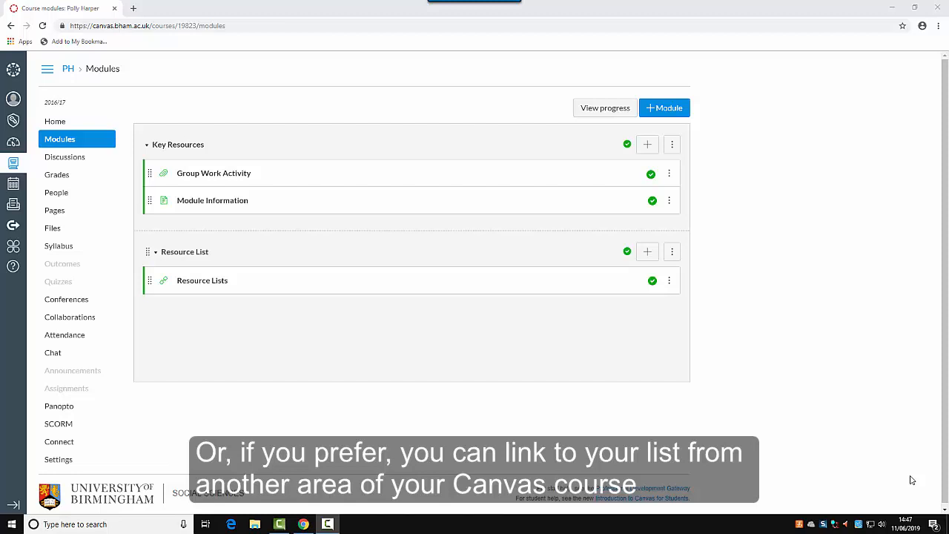
# Copy the Resource Lists item page's web address, then go to the course Home page.
pyautogui.click(216, 286)
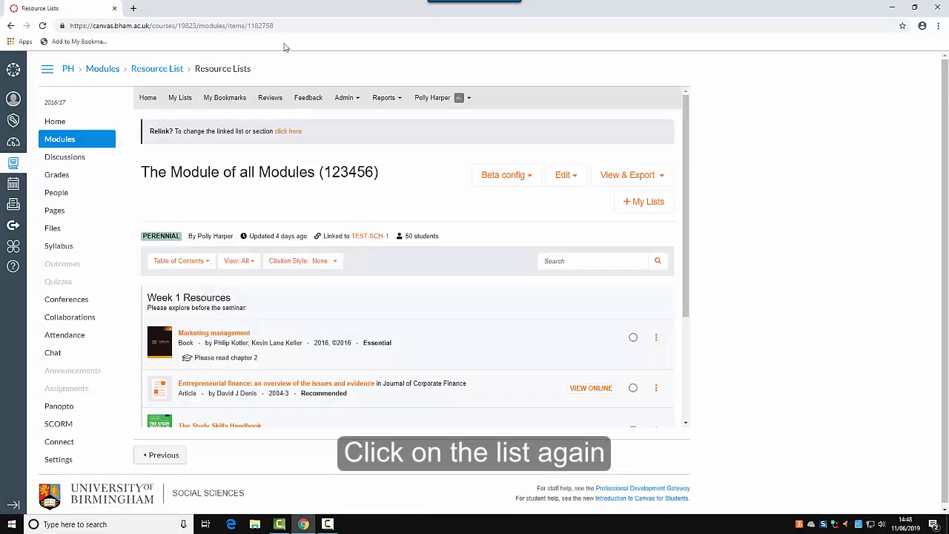
pyautogui.moveTo(281, 26); pyautogui.dragTo(49, 24)
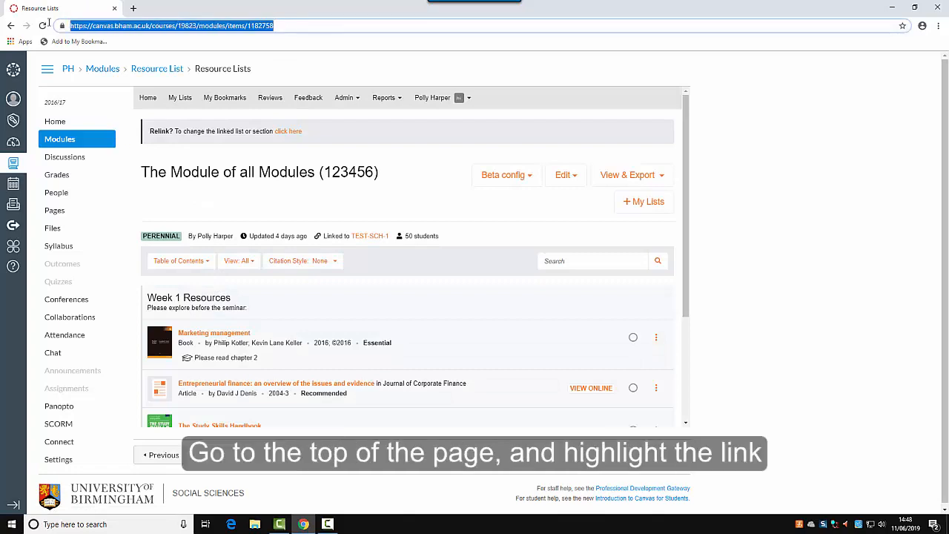
pyautogui.rightClick(241, 30)
pyautogui.click(264, 82)
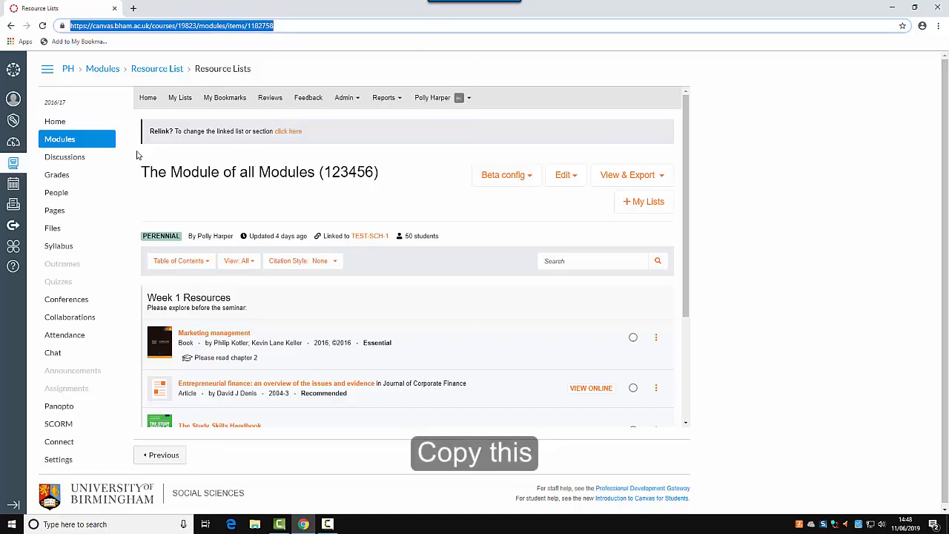
pyautogui.click(62, 125)
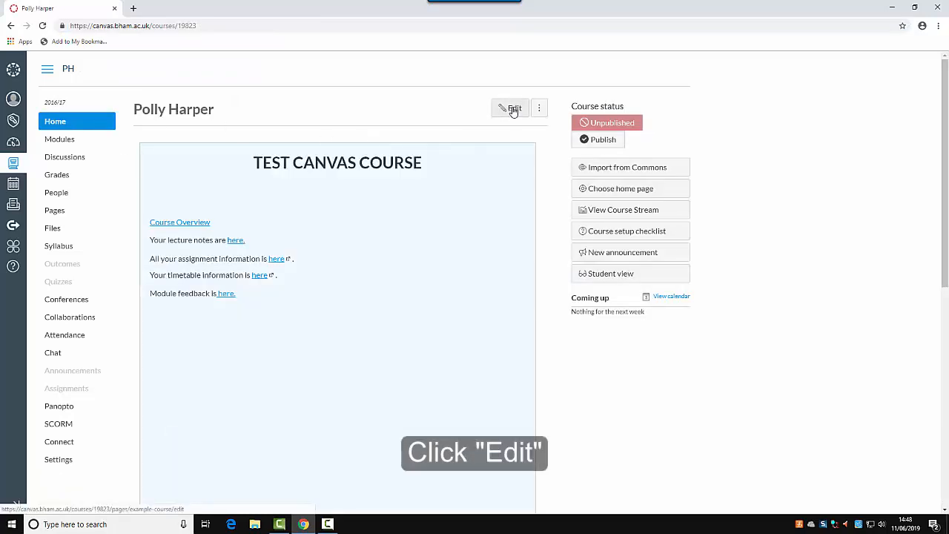
# Add the line 'Here is your Resource List' below the module feedback line on the Home page.
pyautogui.click(512, 109)
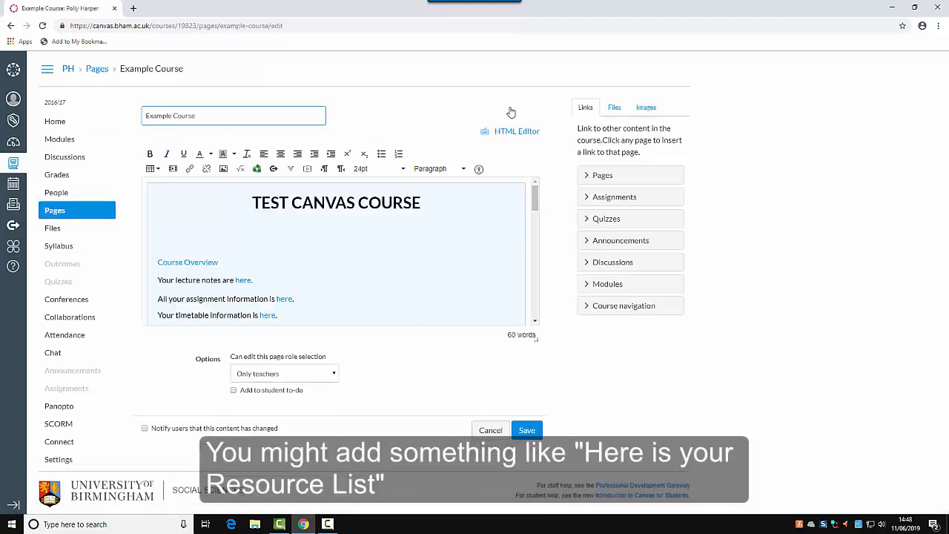
pyautogui.scroll(-3, 287, 250)
pyautogui.click(170, 255)
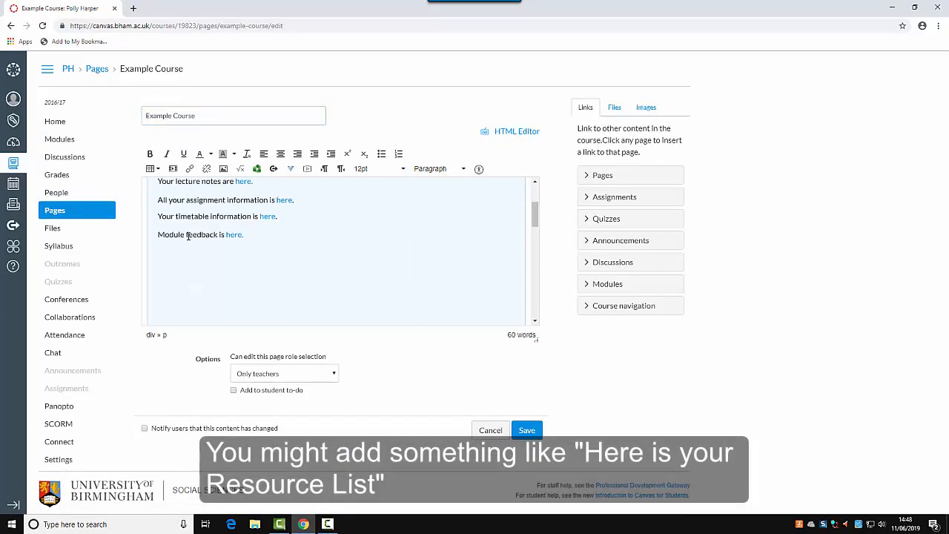
pyautogui.write('Here is your R')
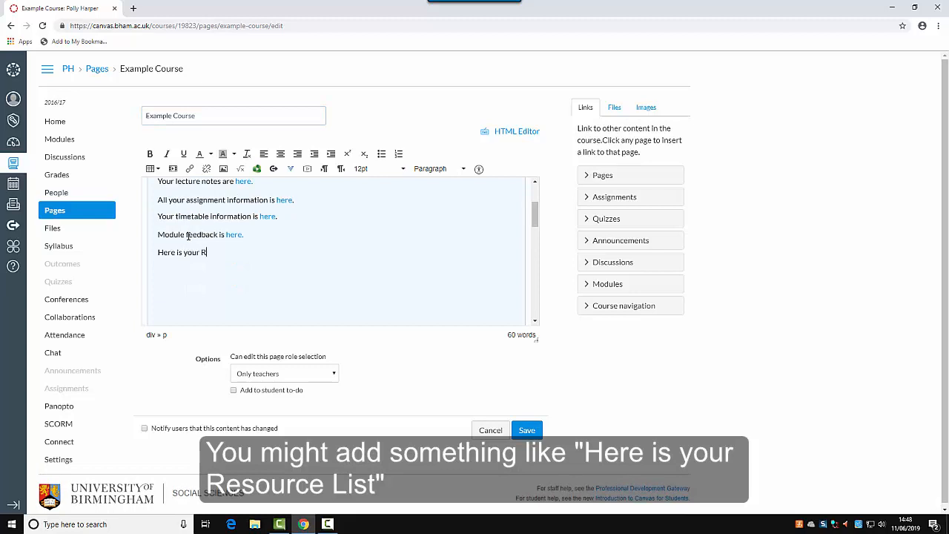
pyautogui.write('esource List')
# Link the words 'Resource List' to the copied list URL, save the page, and test the link.
pyautogui.moveTo(249, 253); pyautogui.dragTo(204, 255)
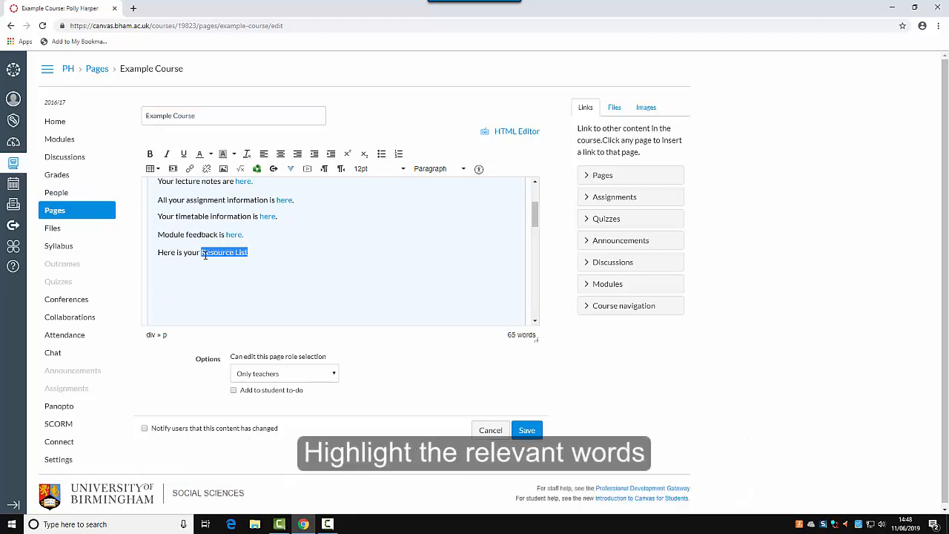
pyautogui.click(190, 170)
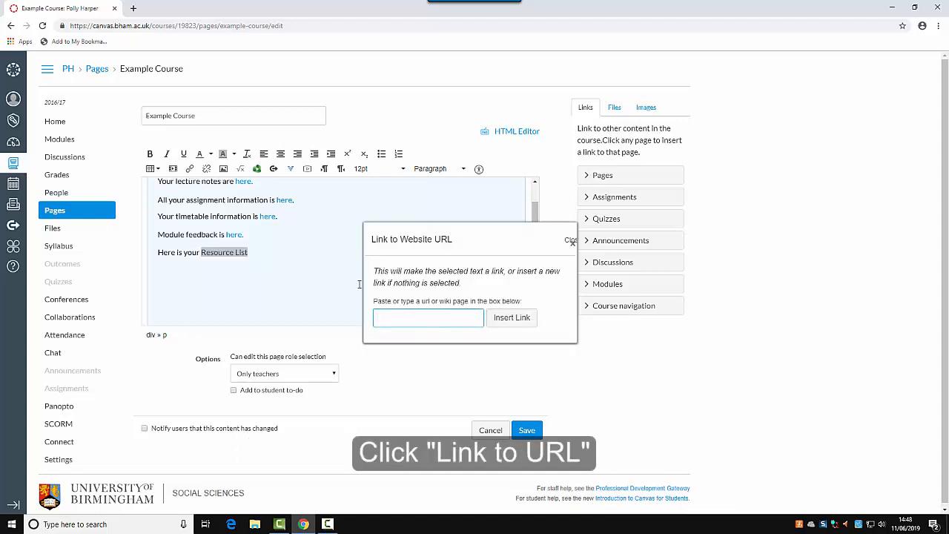
pyautogui.rightClick(420, 320)
pyautogui.click(455, 401)
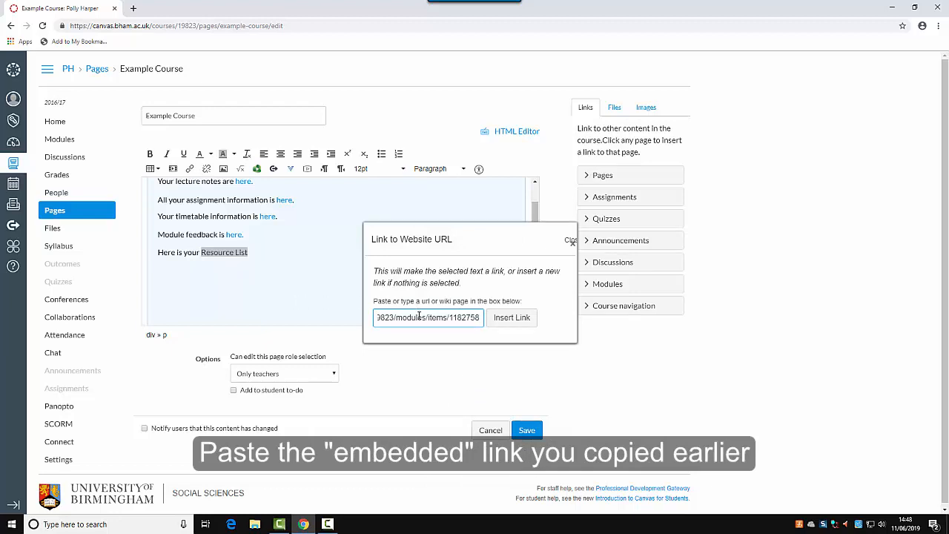
pyautogui.click(518, 321)
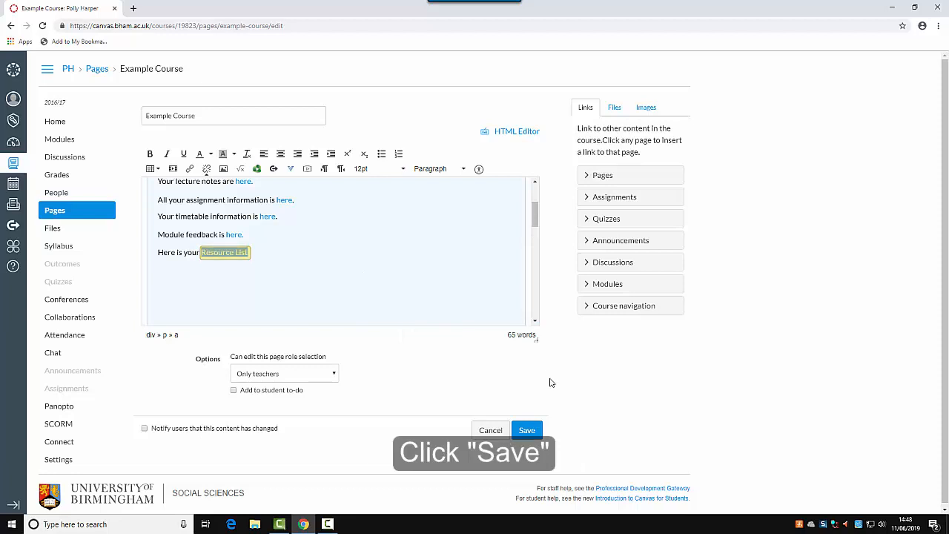
pyautogui.click(528, 431)
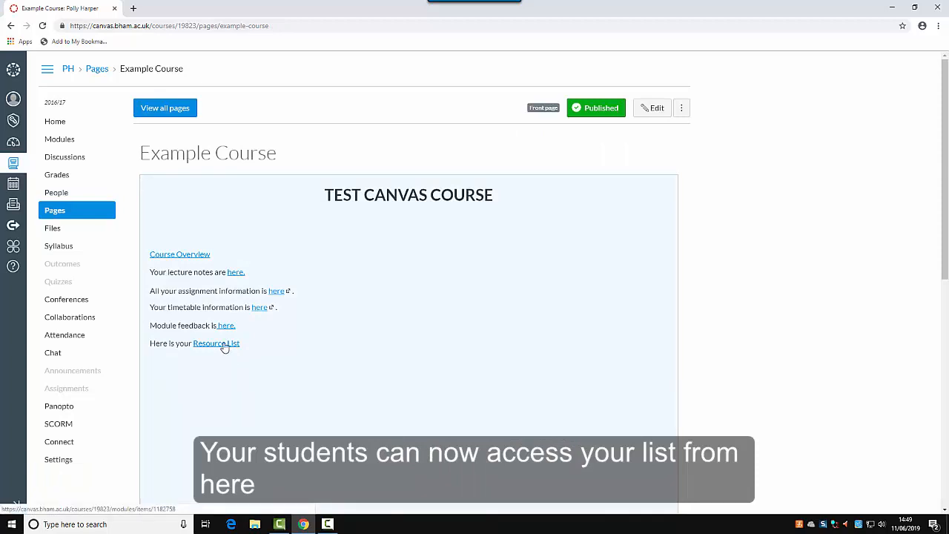
pyautogui.click(224, 345)
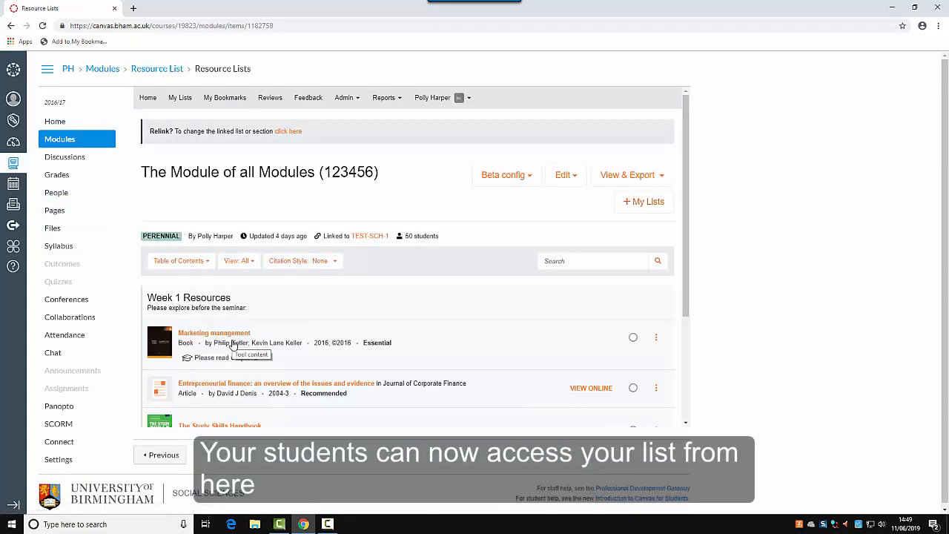